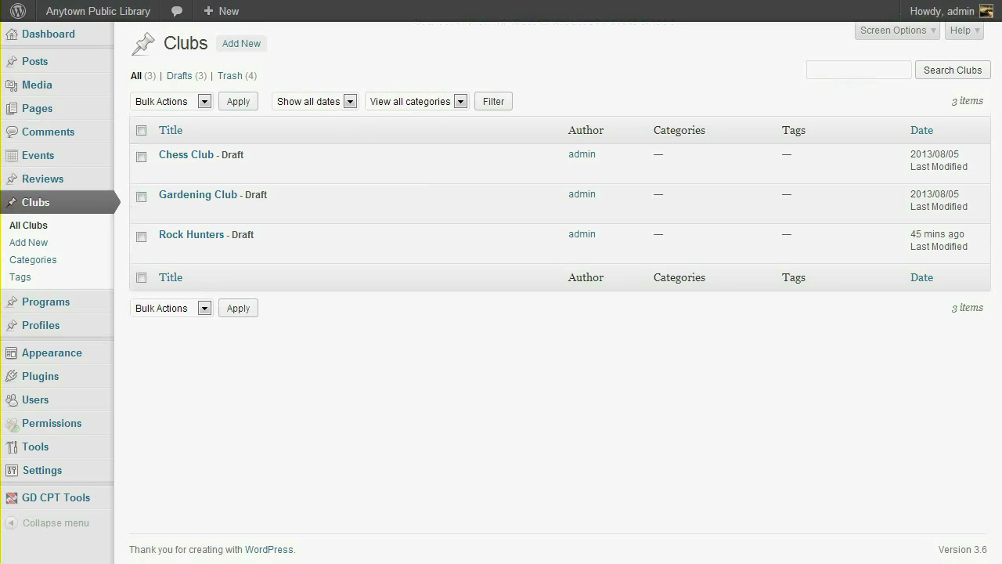
# - Show the Users list of all 17 users and bring up the Permissions submenu
pyautogui.click(40, 401)
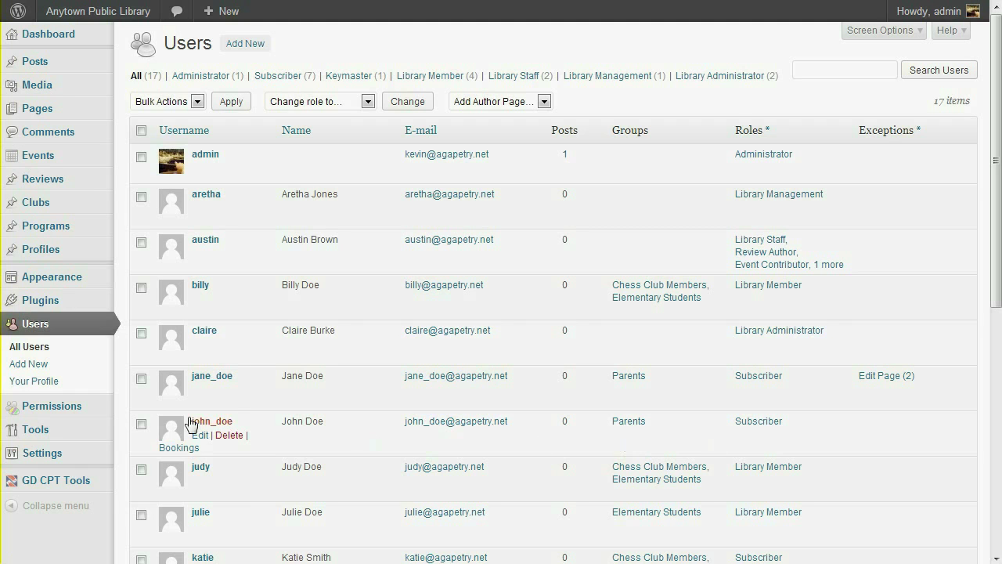
pyautogui.moveTo(65, 415)
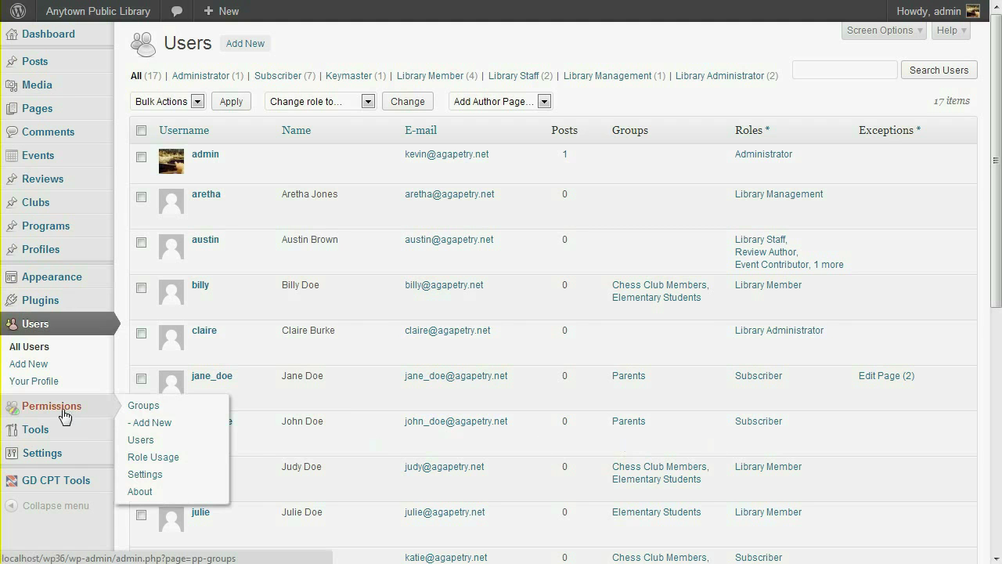
# - Create a new permission group named 'Chess Club Leadership'
pyautogui.click(161, 429)
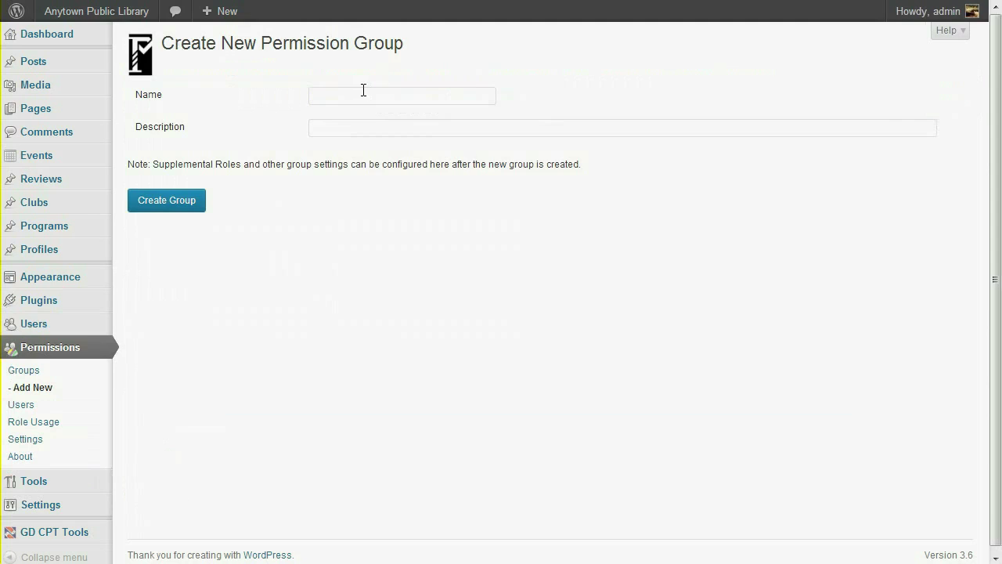
pyautogui.click(364, 94)
pyautogui.write('Chess ')
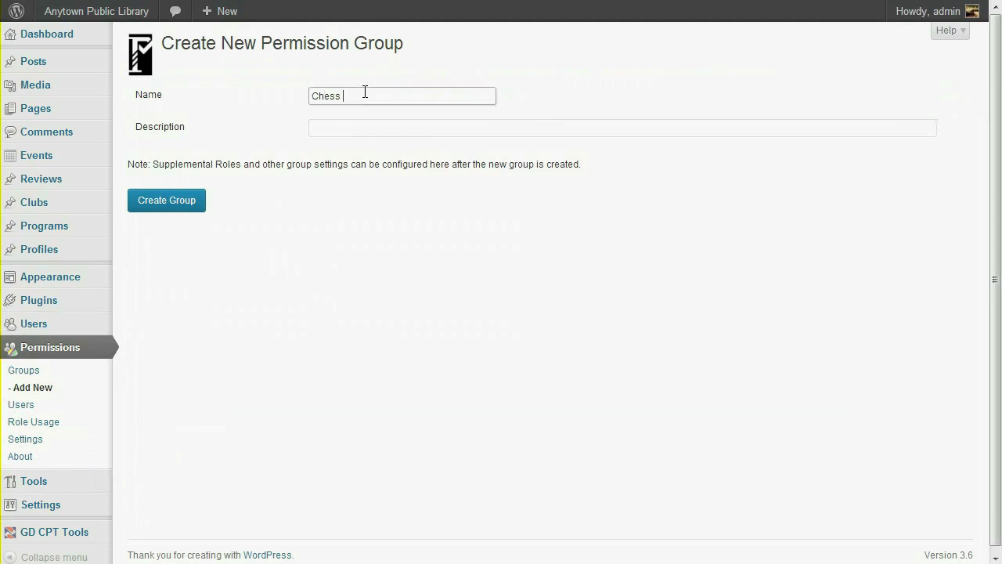
pyautogui.write('Club Leadership')
pyautogui.press('Tab')
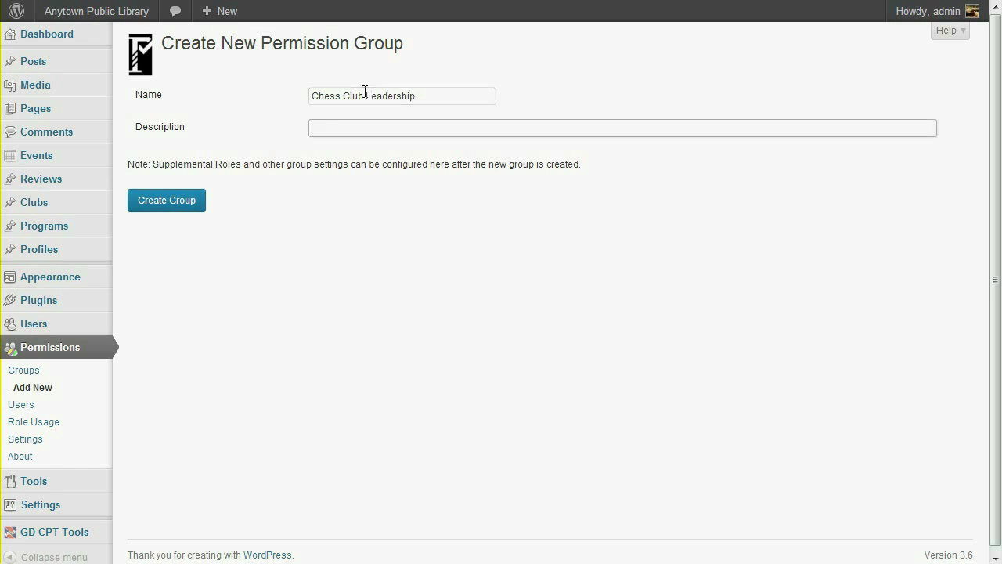
pyautogui.click(180, 204)
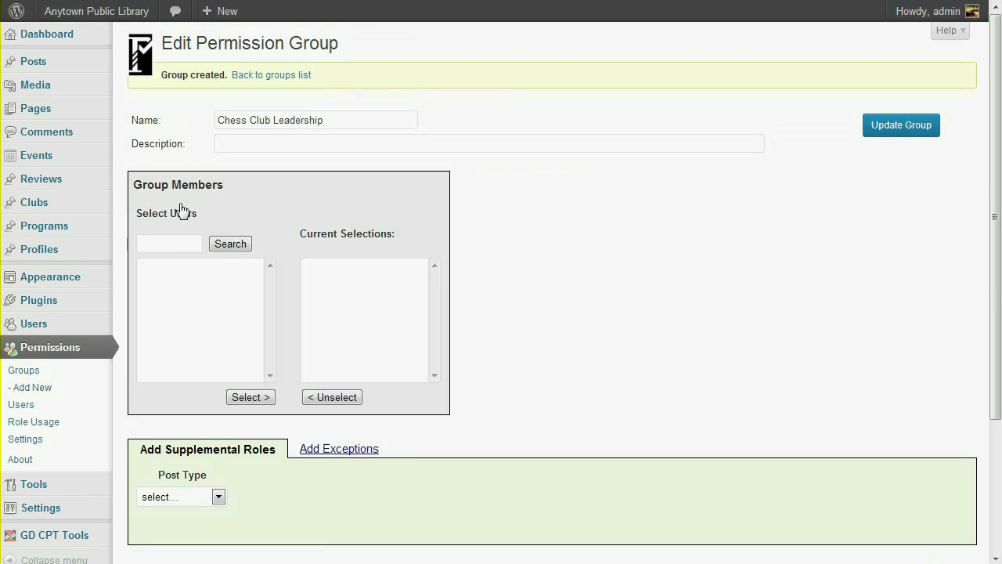
# - Search for users by 'j' and 'm' and add each match to the group's selections
pyautogui.click(179, 242)
pyautogui.write('j')
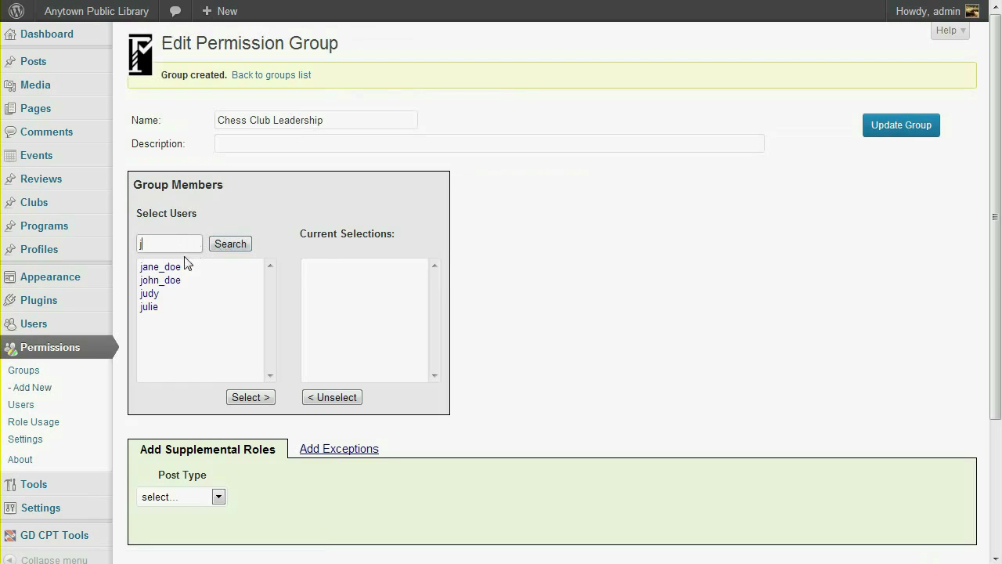
pyautogui.doubleClick(174, 279)
pyautogui.click(171, 240)
pyautogui.press('BackSpace')
pyautogui.write('m')
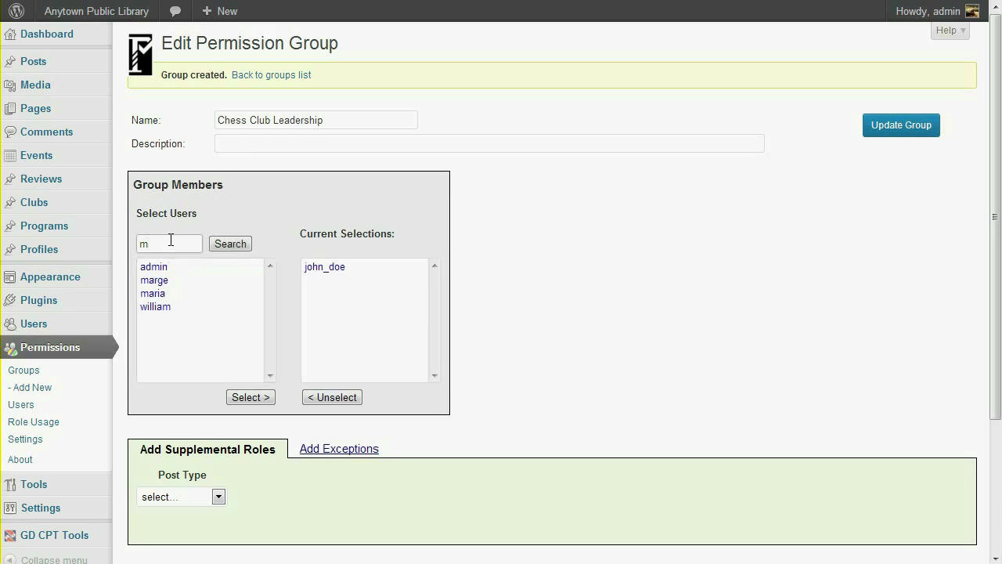
pyautogui.doubleClick(151, 296)
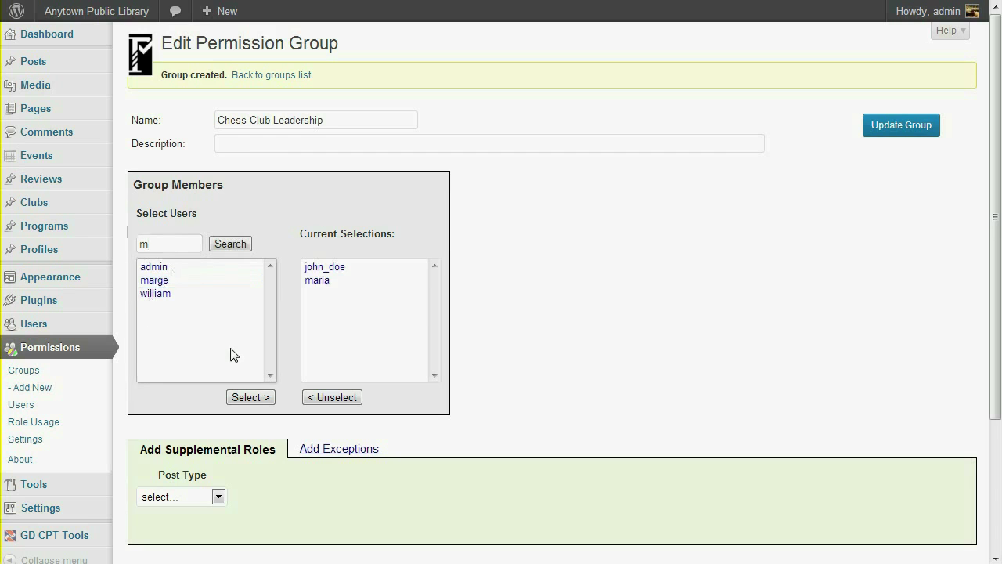
# - Clear the search, list all users alphabetically and add three more users to the selections
pyautogui.click(164, 245)
pyautogui.press('BackSpace')
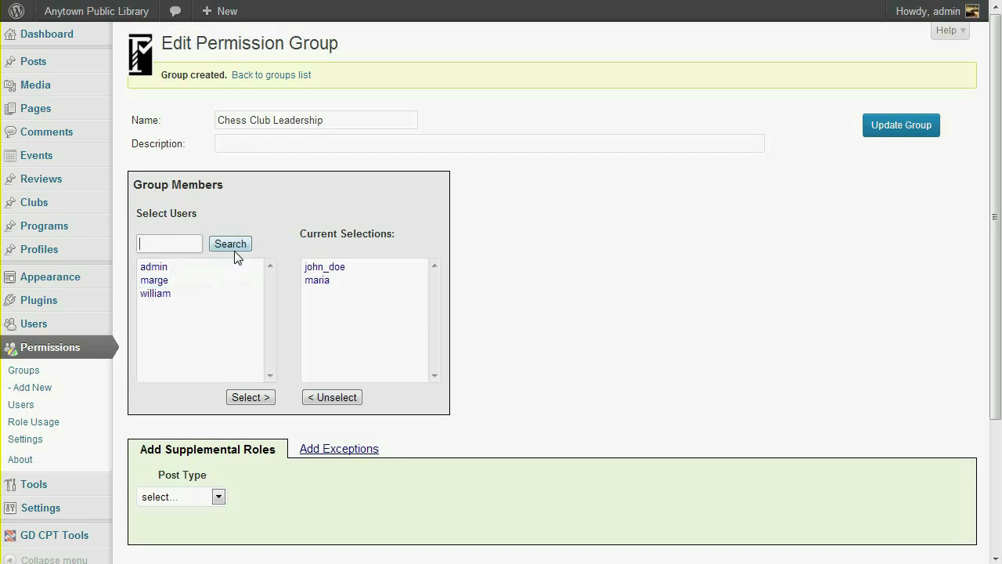
pyautogui.click(232, 242)
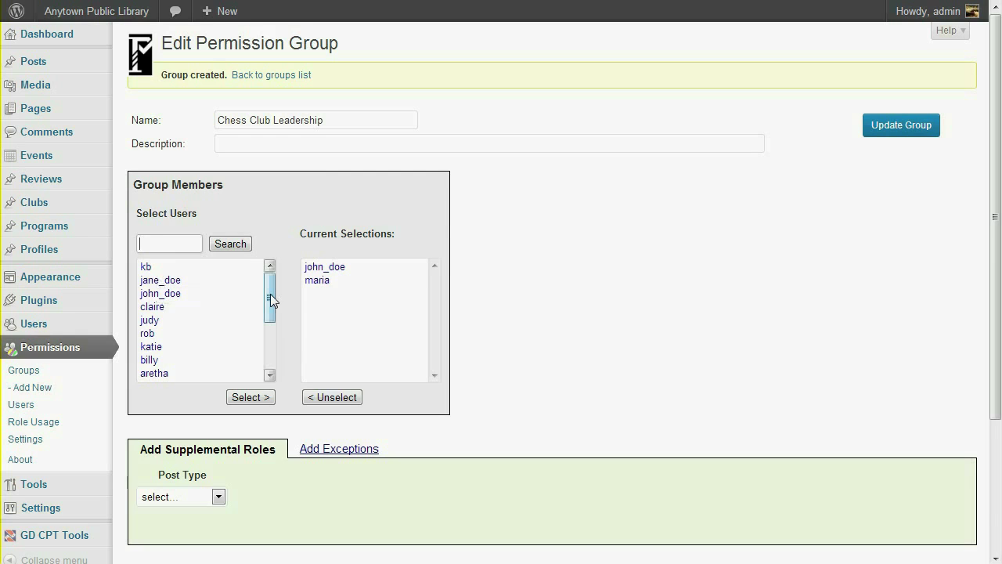
pyautogui.click(182, 246)
pyautogui.click(231, 248)
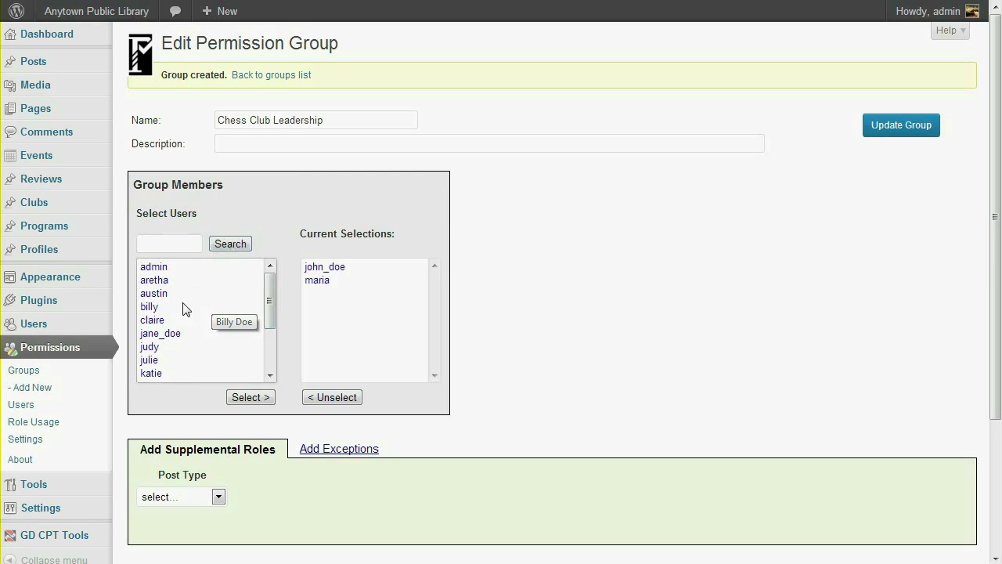
pyautogui.doubleClick(153, 309)
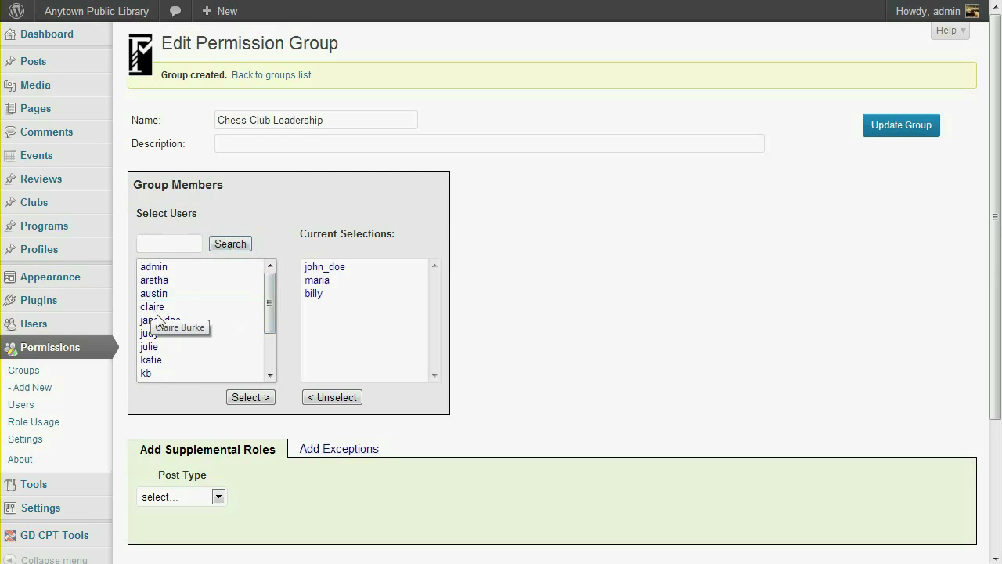
pyautogui.click(154, 336)
pyautogui.keyDown('ctrl'); pyautogui.click(153, 359); pyautogui.keyUp('ctrl')
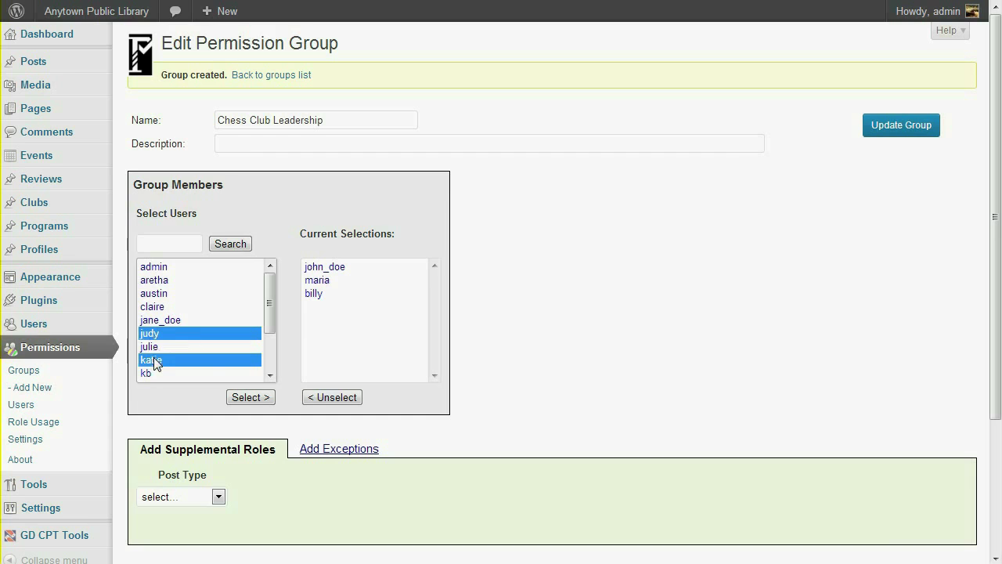
pyautogui.click(251, 398)
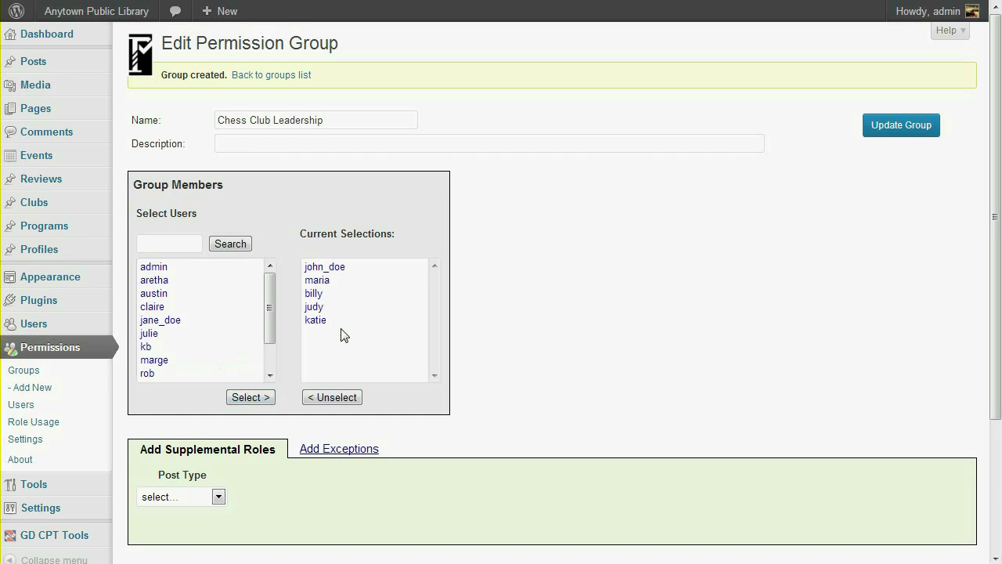
# - Remove the extra users, leaving john_doe and maria as the selected members
pyautogui.doubleClick(313, 294)
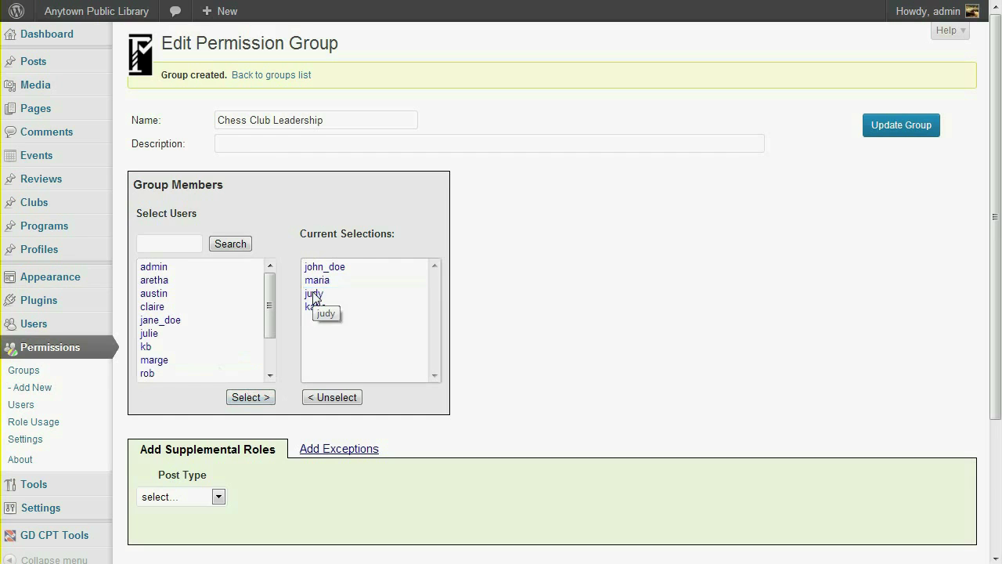
pyautogui.click(314, 294)
pyautogui.keyDown('shift'); pyautogui.click(319, 307); pyautogui.keyUp('shift')
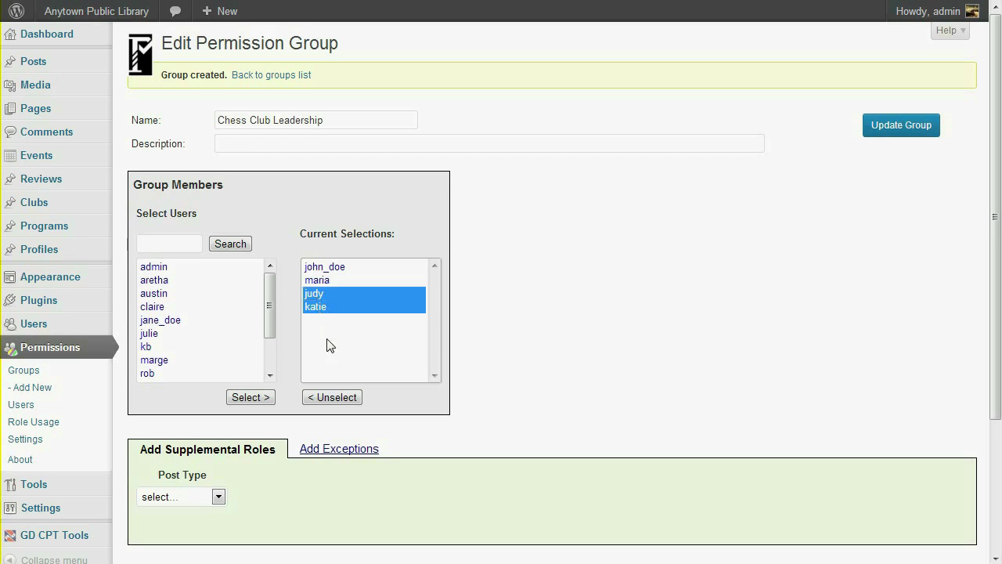
pyautogui.click(342, 397)
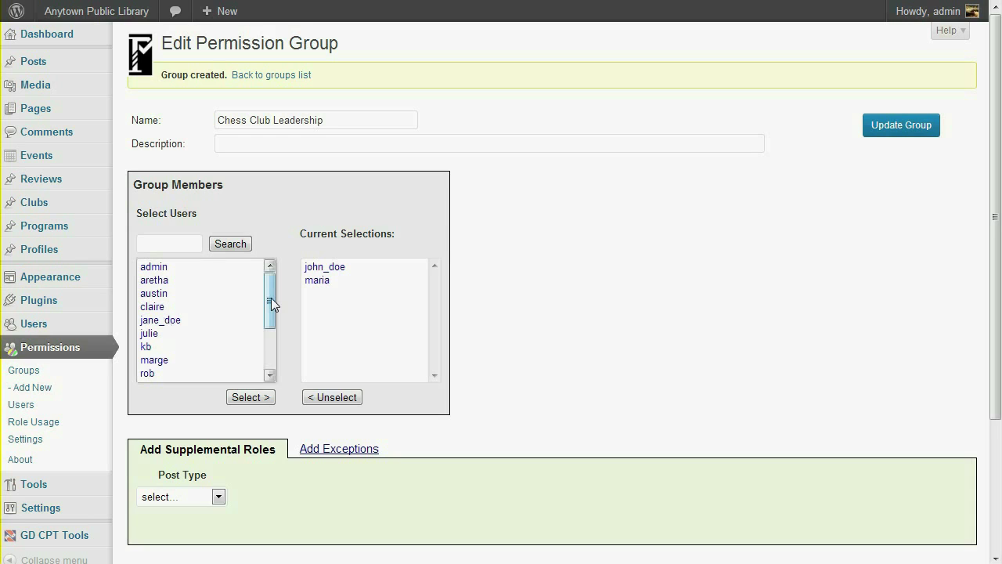
# - Save the member list and stage an Editor supplemental role for the Club post type
pyautogui.click(898, 128)
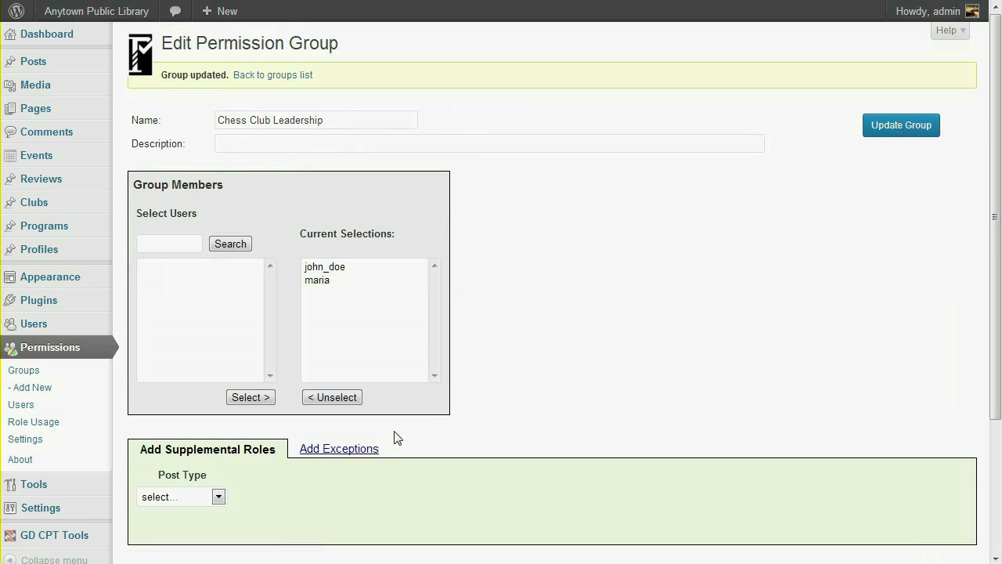
pyautogui.click(219, 498)
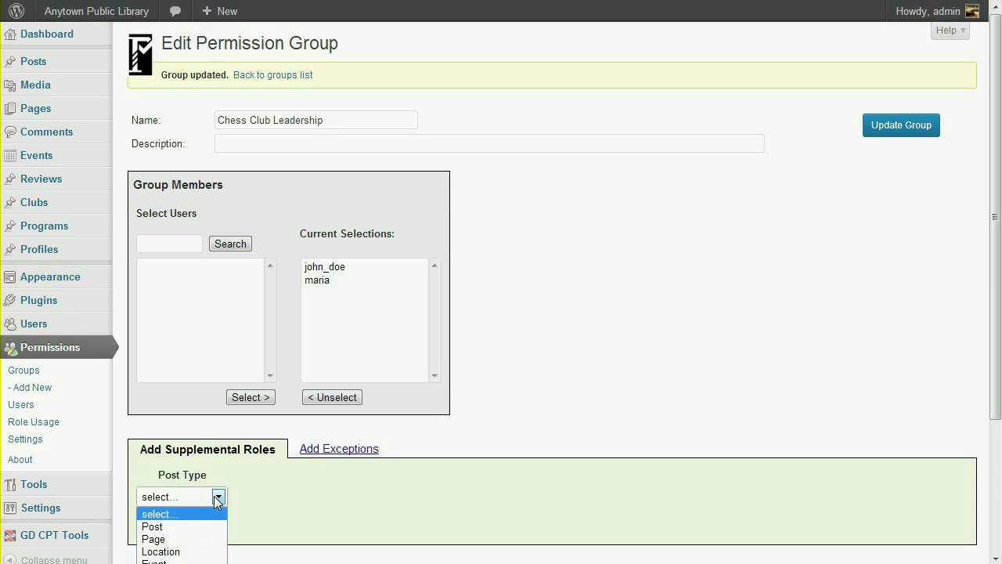
pyautogui.click(160, 563)
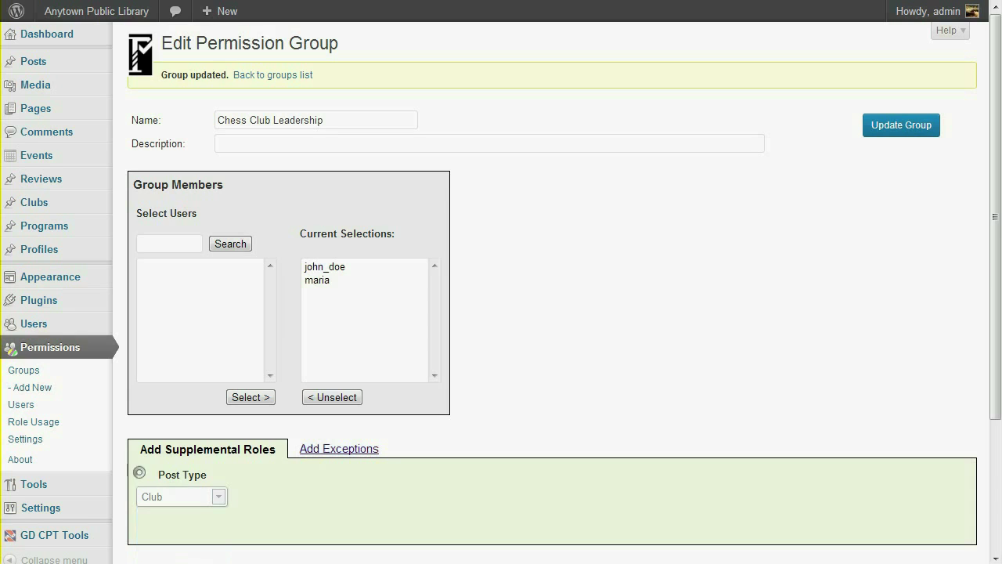
pyautogui.click(267, 507)
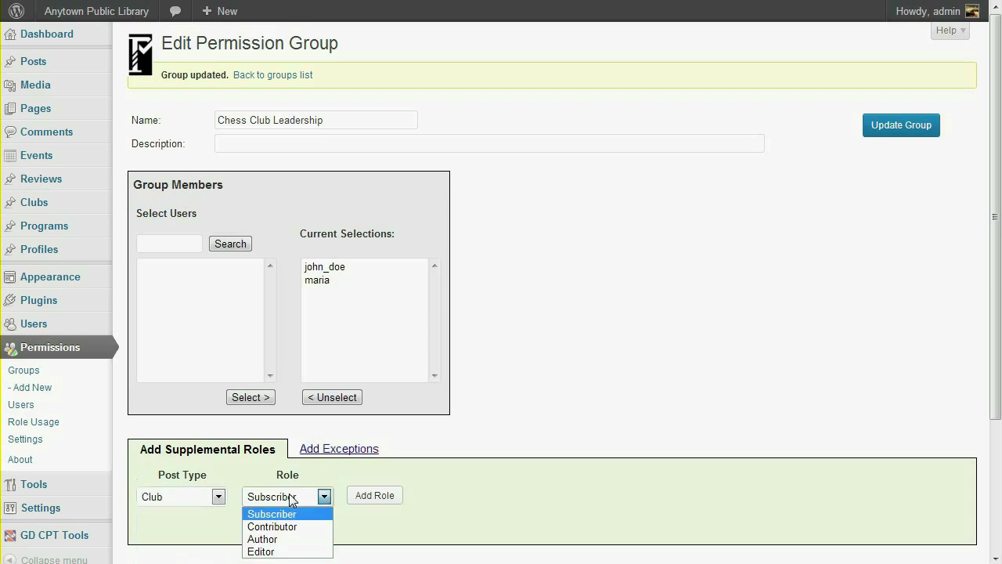
pyautogui.click(297, 553)
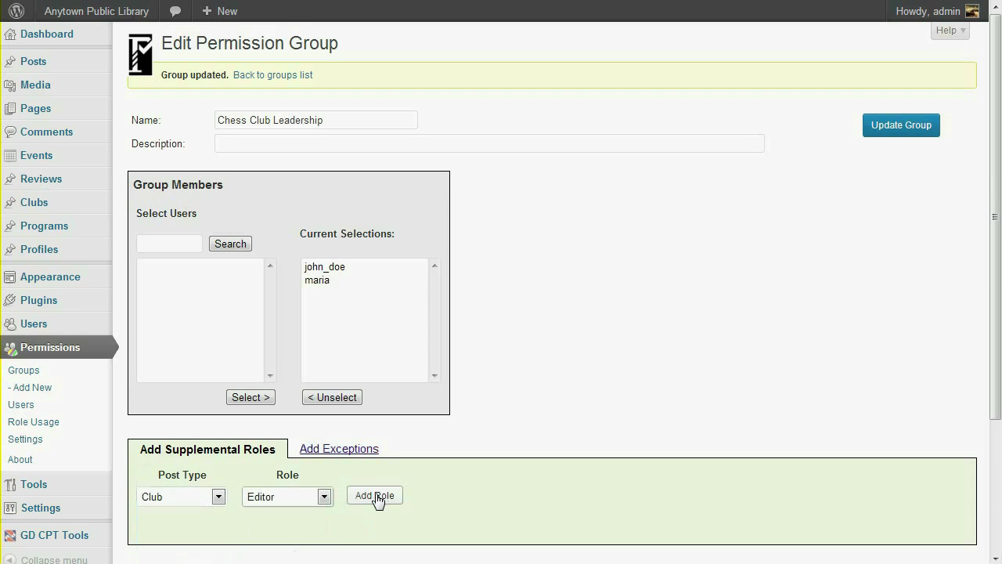
pyautogui.click(377, 498)
# - Add a Contributor supplemental role for Event and save the group's roles
pyautogui.scroll(-2, 484, 496)
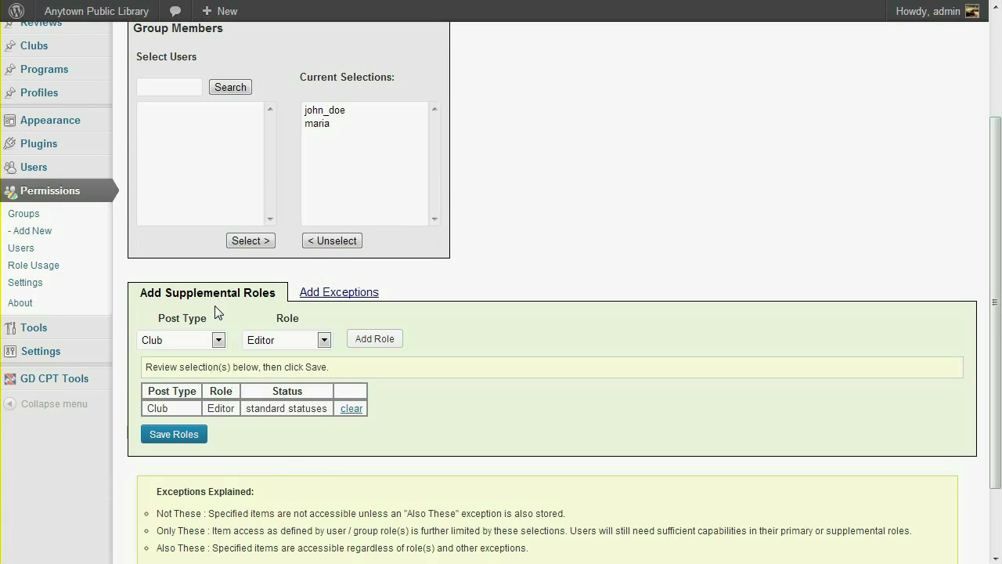
pyautogui.click(219, 340)
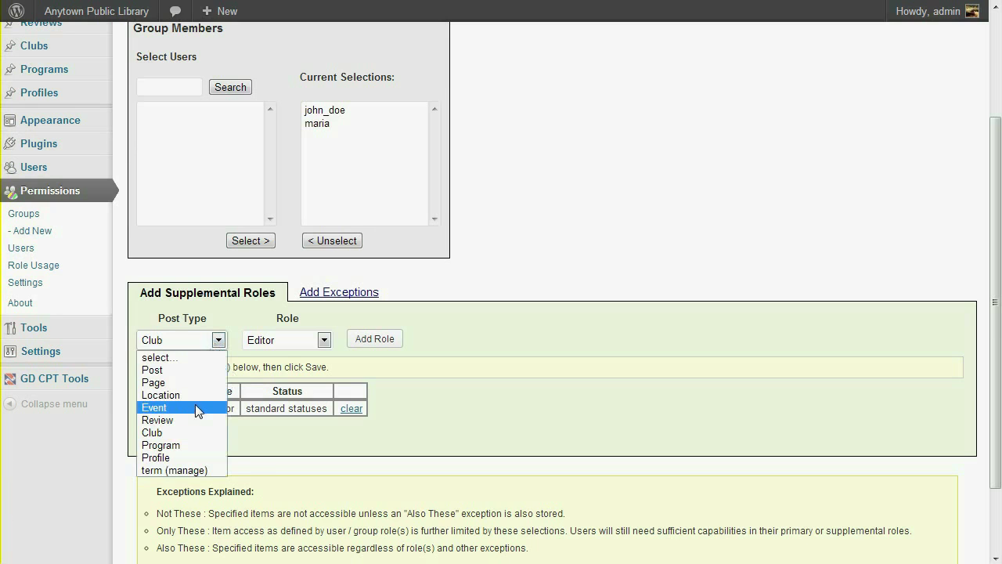
pyautogui.click(195, 408)
pyautogui.click(321, 340)
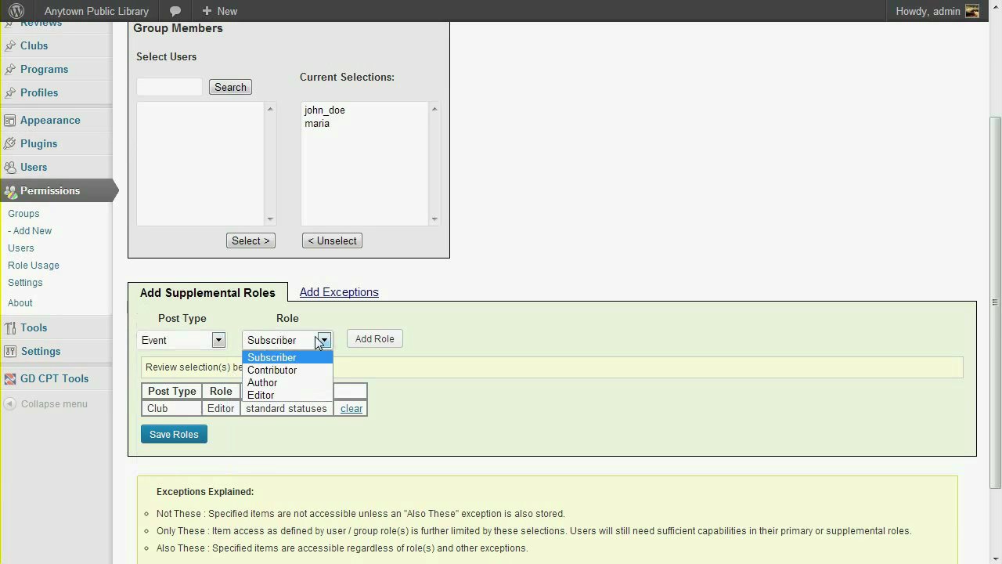
pyautogui.click(311, 369)
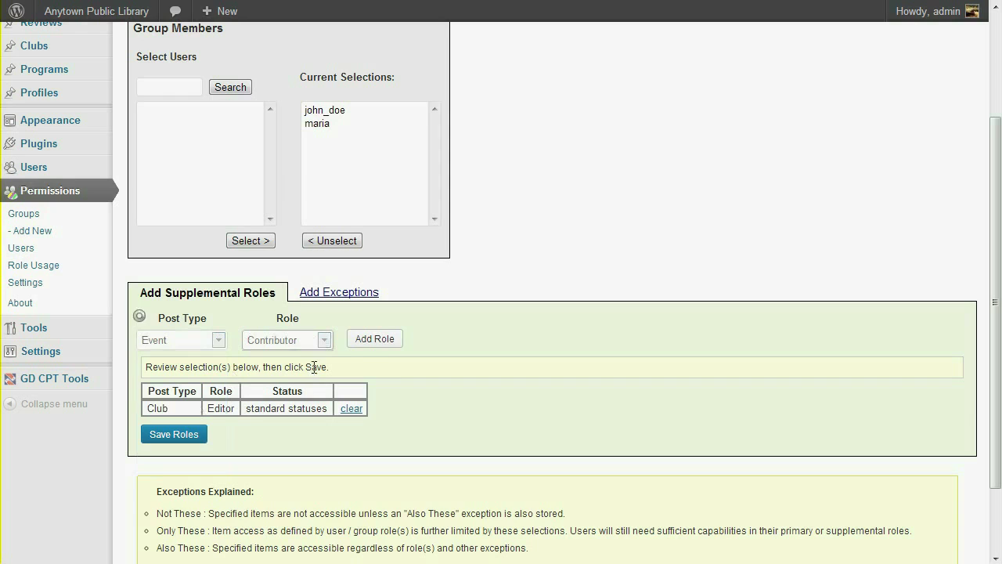
pyautogui.click(384, 339)
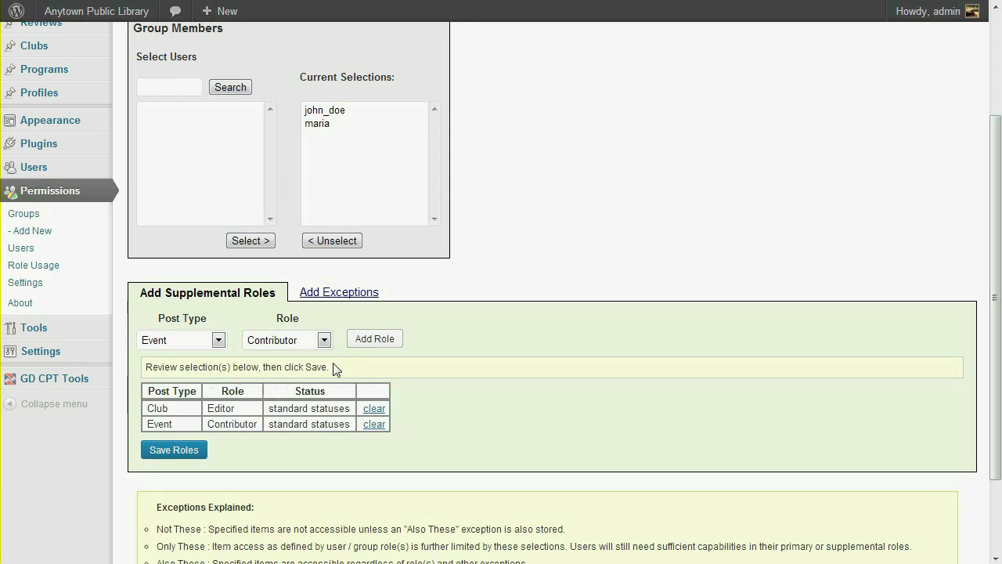
pyautogui.click(174, 450)
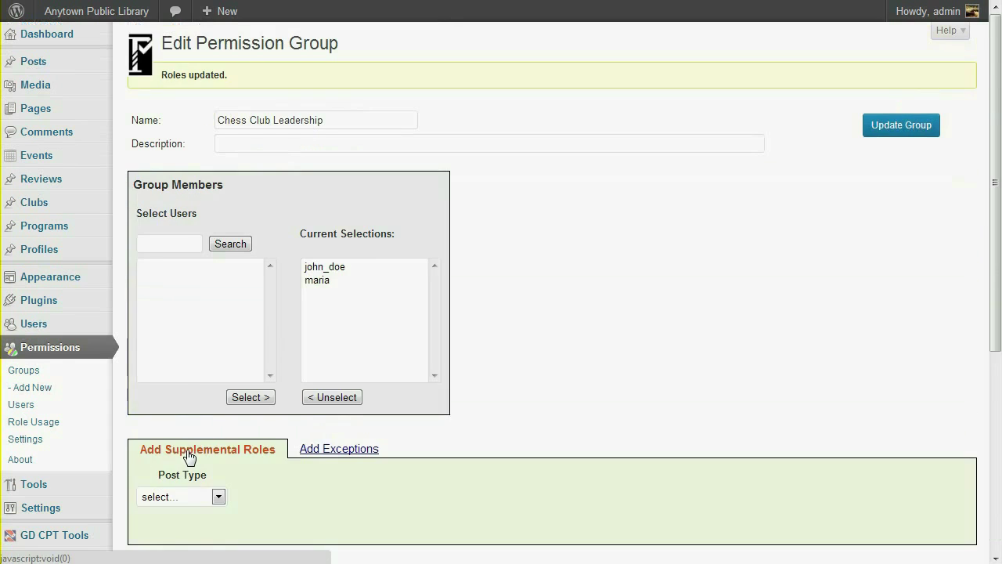
# - Stage a Club Edit exception set to 'Only these' for Chess Club and its sub-clubs
pyautogui.scroll(-1, 116, 452)
pyautogui.scroll(-1, 117, 454)
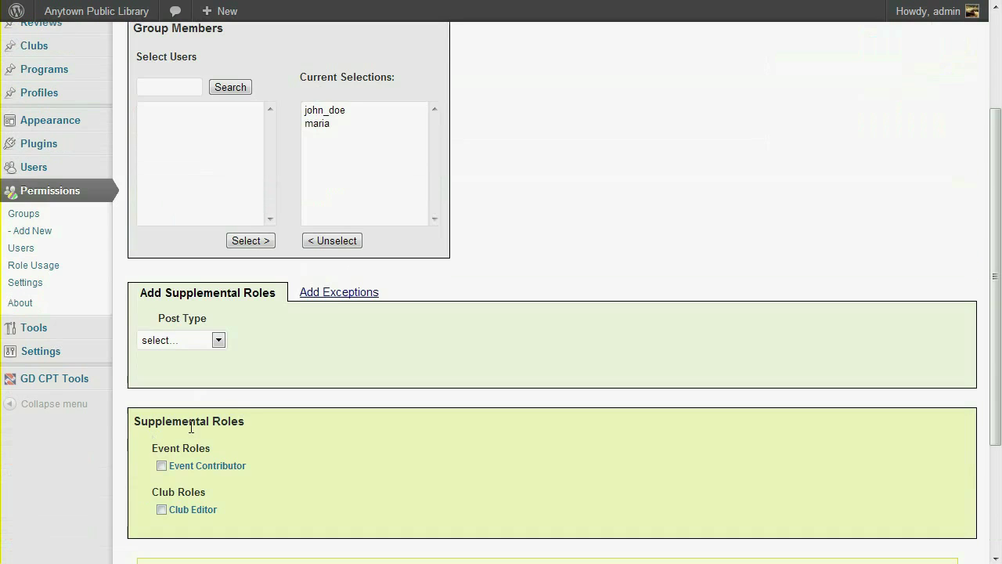
pyautogui.click(334, 295)
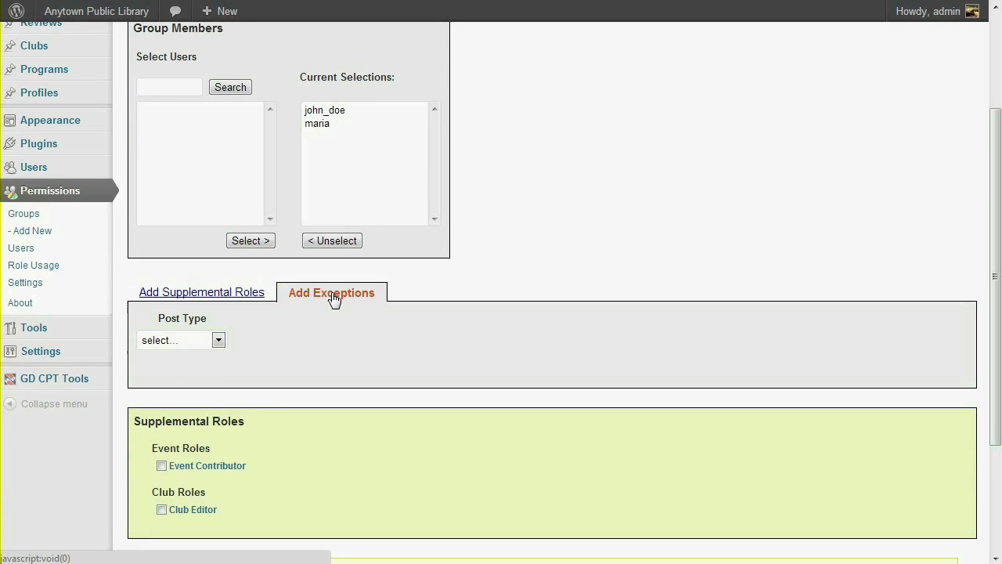
pyautogui.click(198, 344)
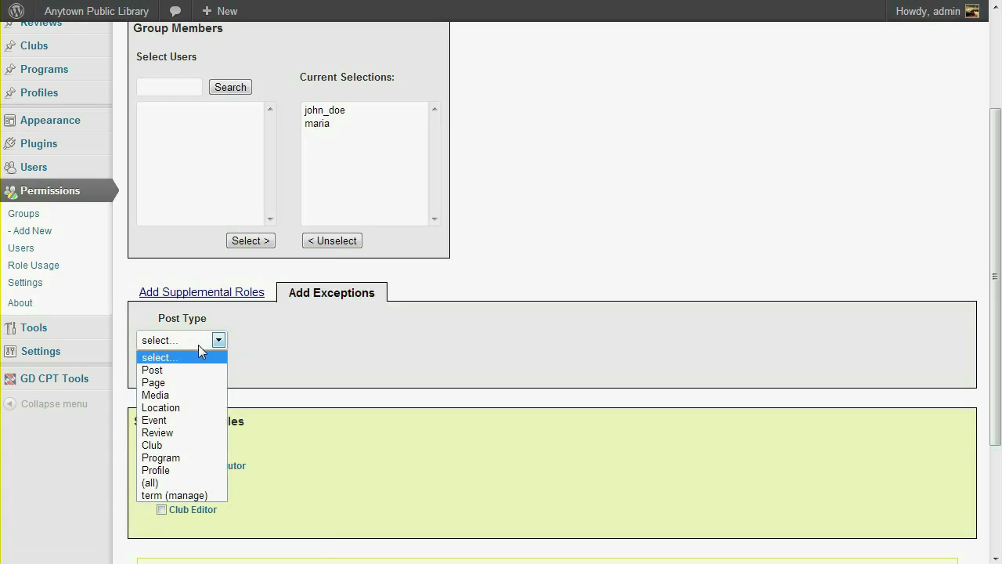
pyautogui.click(205, 448)
pyautogui.click(334, 338)
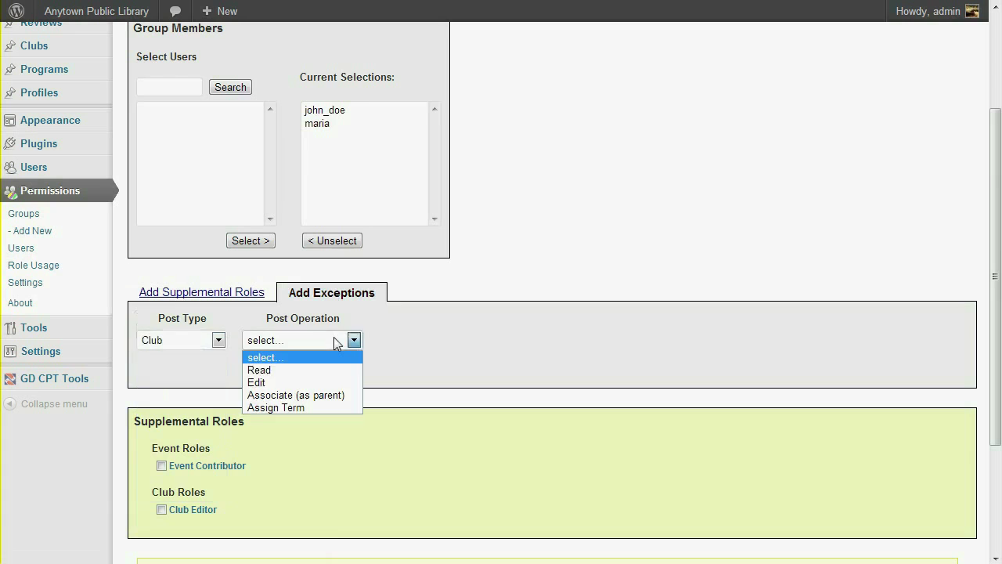
pyautogui.click(339, 382)
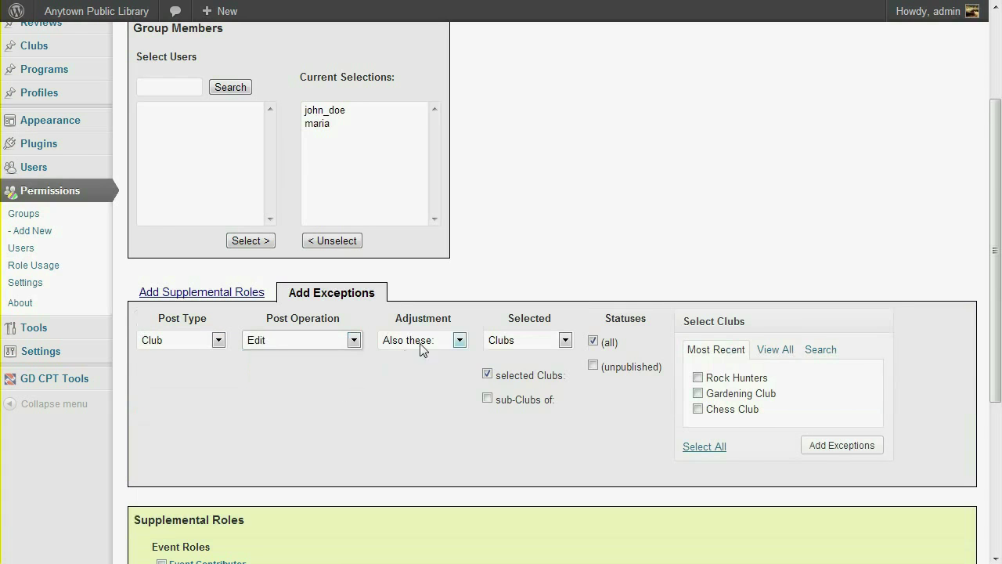
pyautogui.click(435, 343)
pyautogui.click(436, 367)
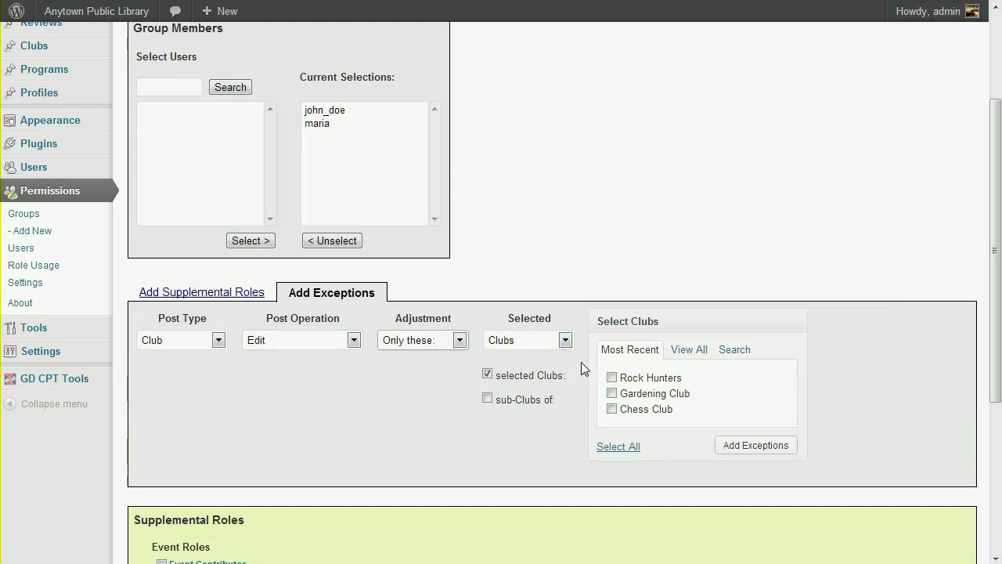
pyautogui.click(610, 409)
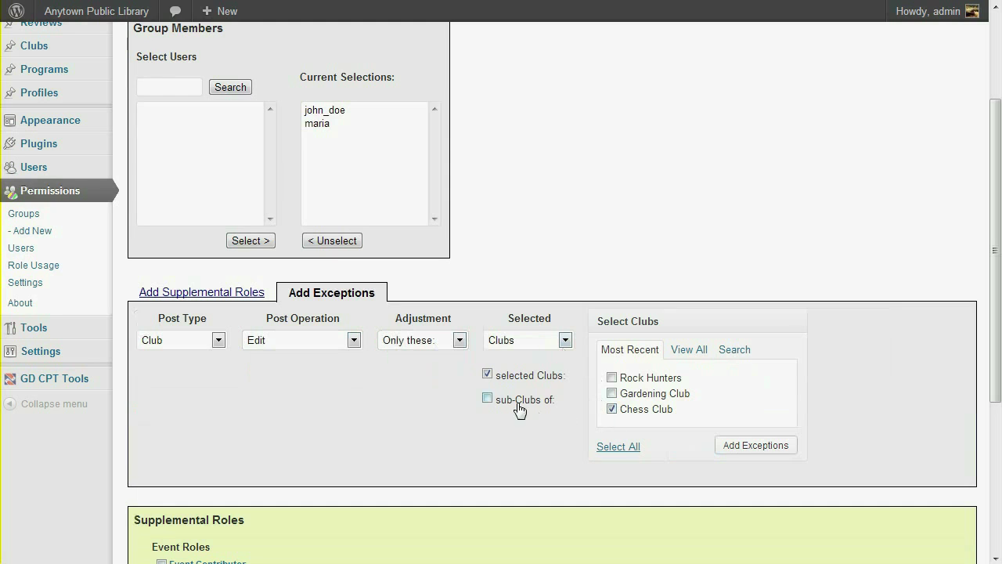
pyautogui.click(487, 398)
pyautogui.click(738, 446)
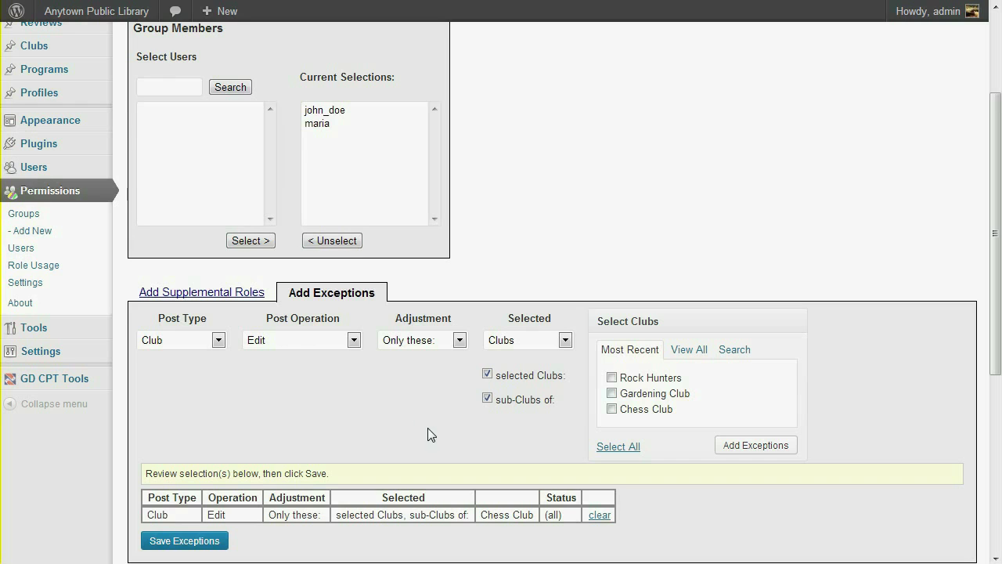
# - Stage a Club Associate (as parent) exception, 'Only these', for Chess Club and sub-clubs
pyautogui.click(354, 340)
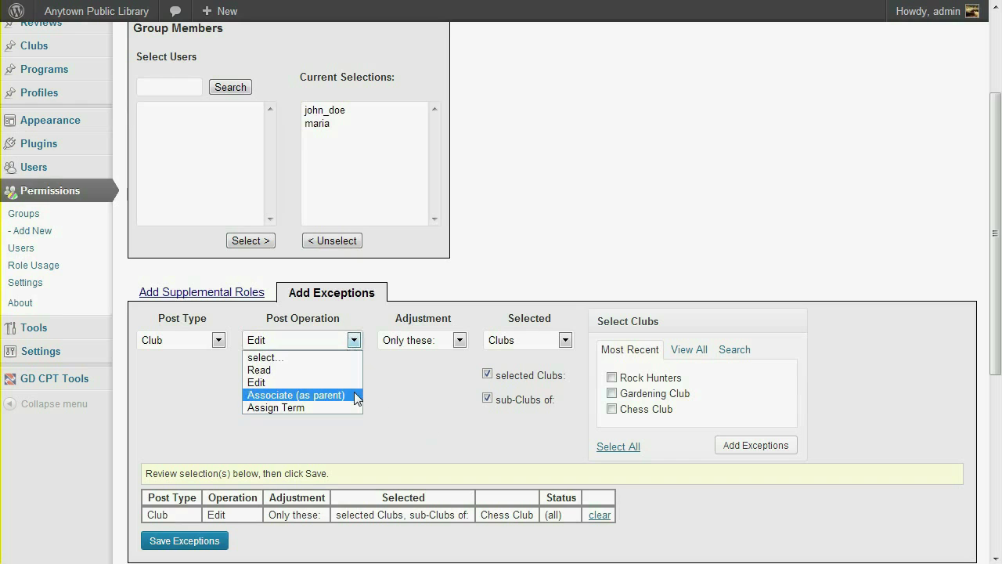
pyautogui.click(356, 399)
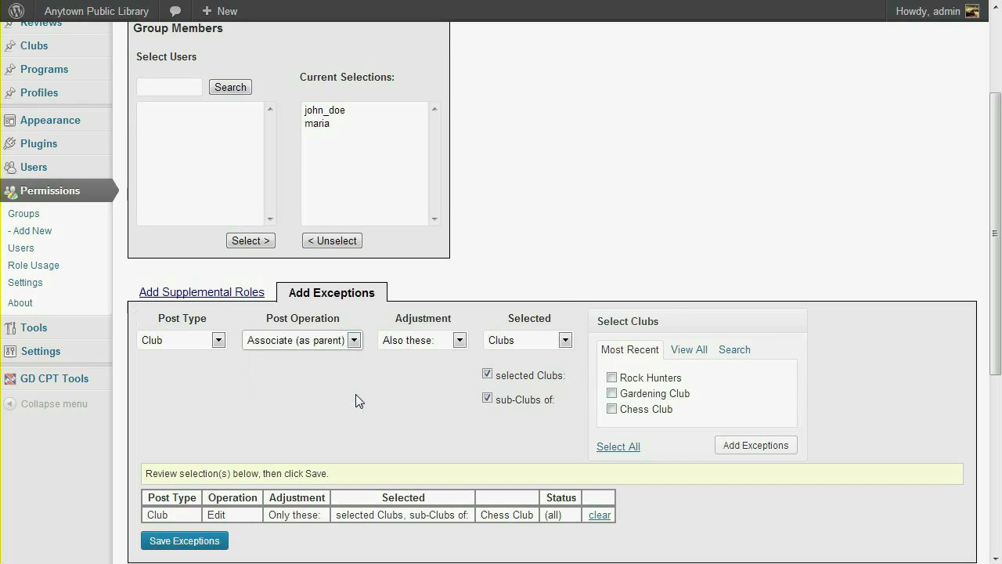
pyautogui.click(460, 340)
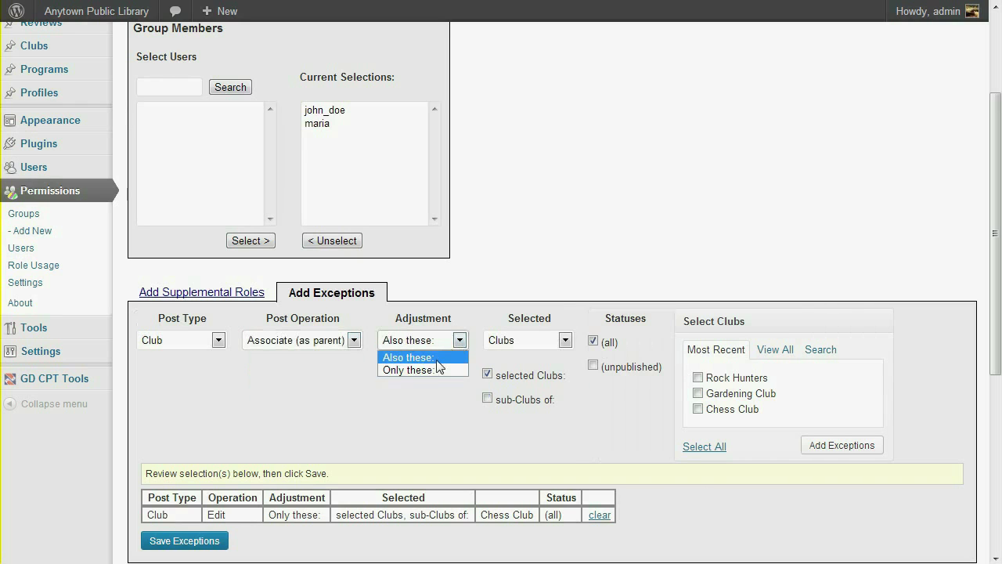
pyautogui.click(437, 369)
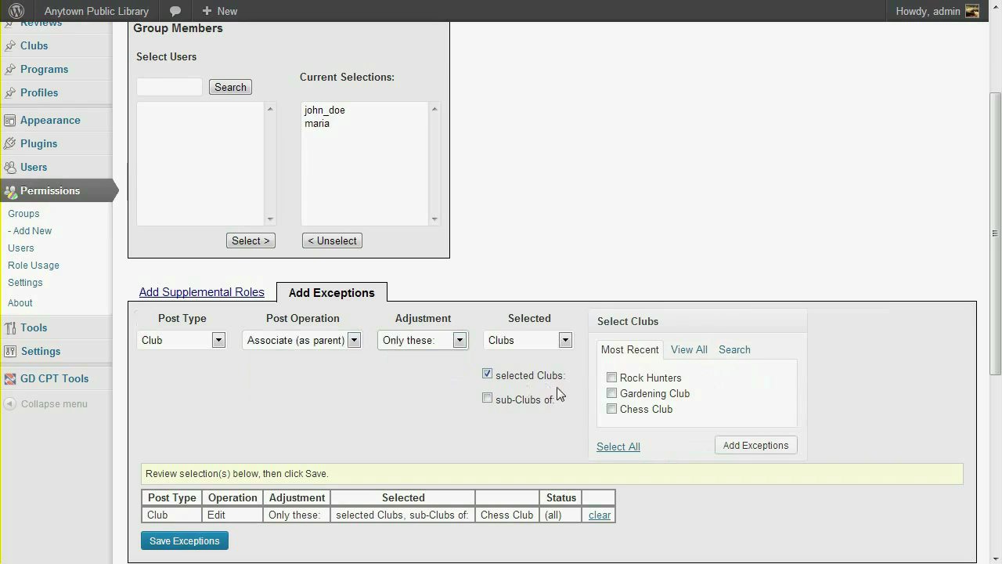
pyautogui.click(612, 409)
pyautogui.click(487, 398)
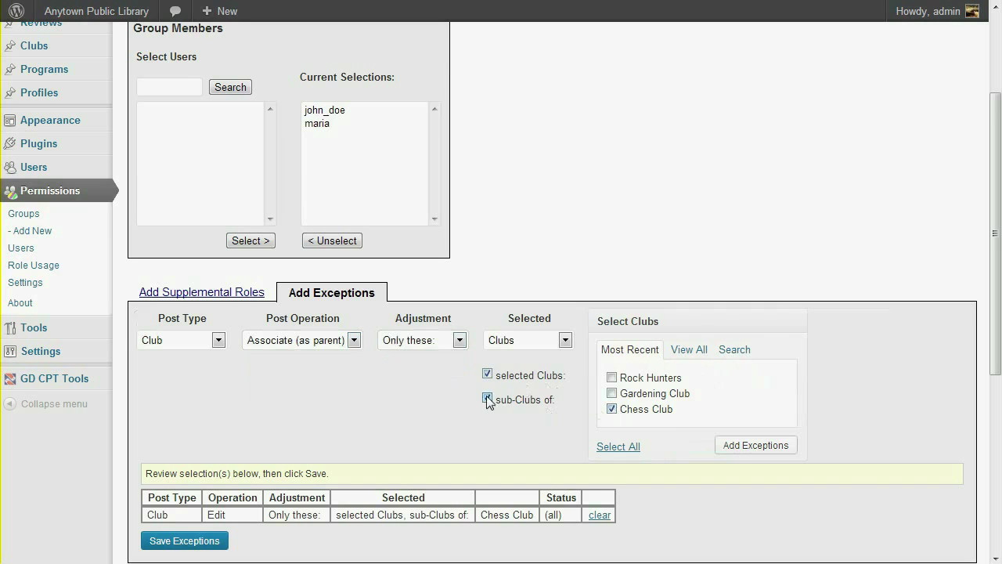
pyautogui.click(766, 445)
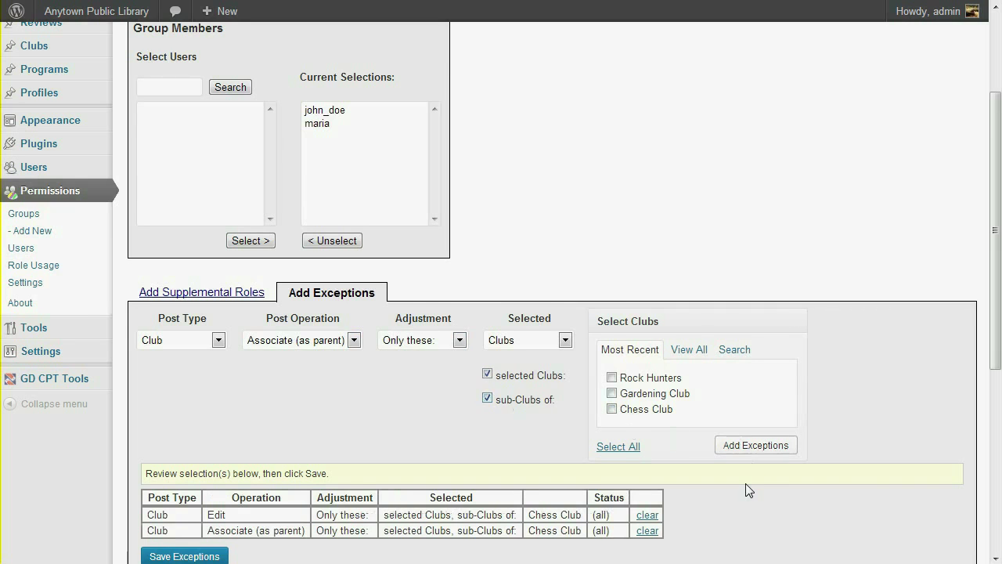
pyautogui.scroll(-1, 745, 483)
pyautogui.scroll(-2, 746, 484)
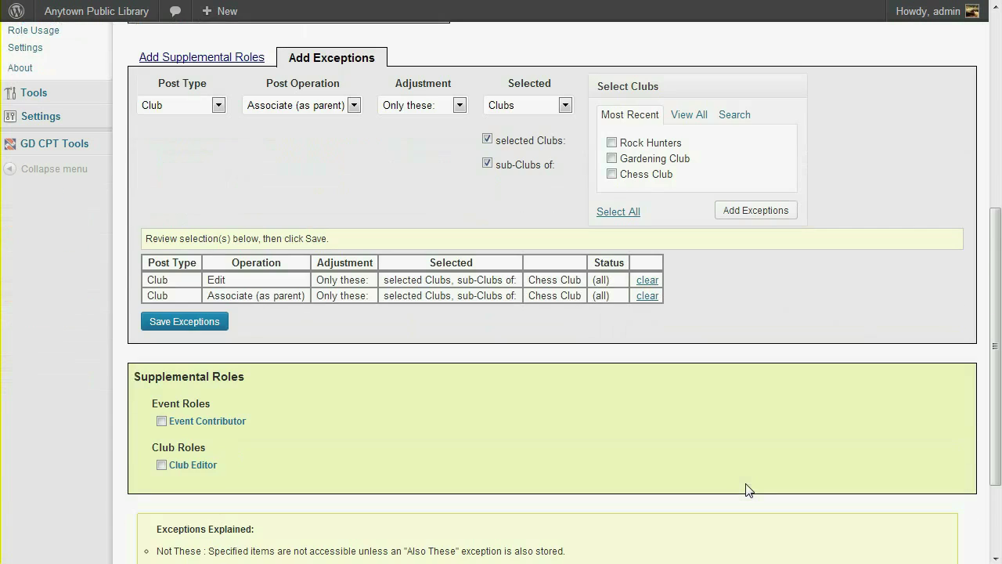
pyautogui.scroll(3, 747, 489)
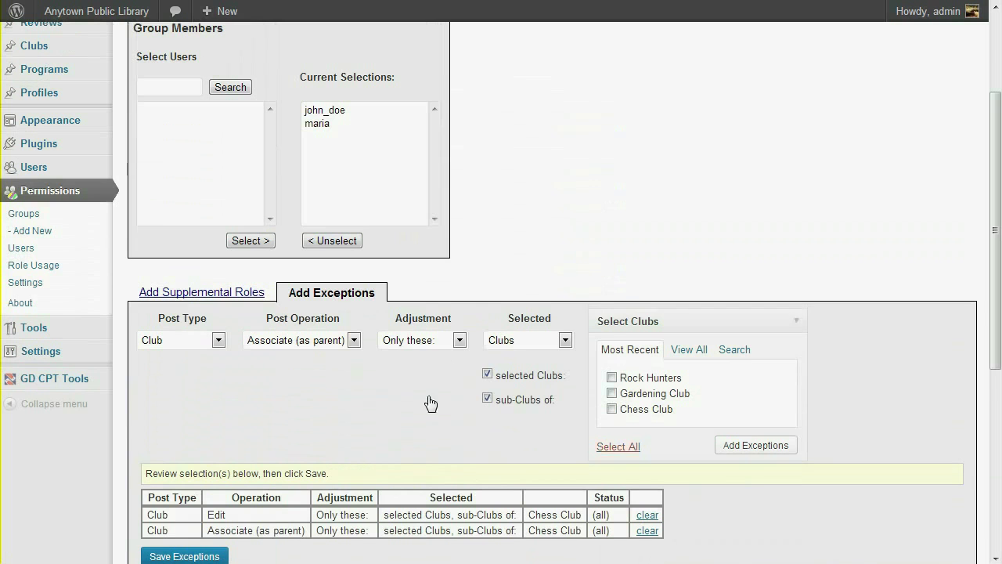
# - Stage an Event Assign Term exception limited to only the Club Event category
pyautogui.click(218, 342)
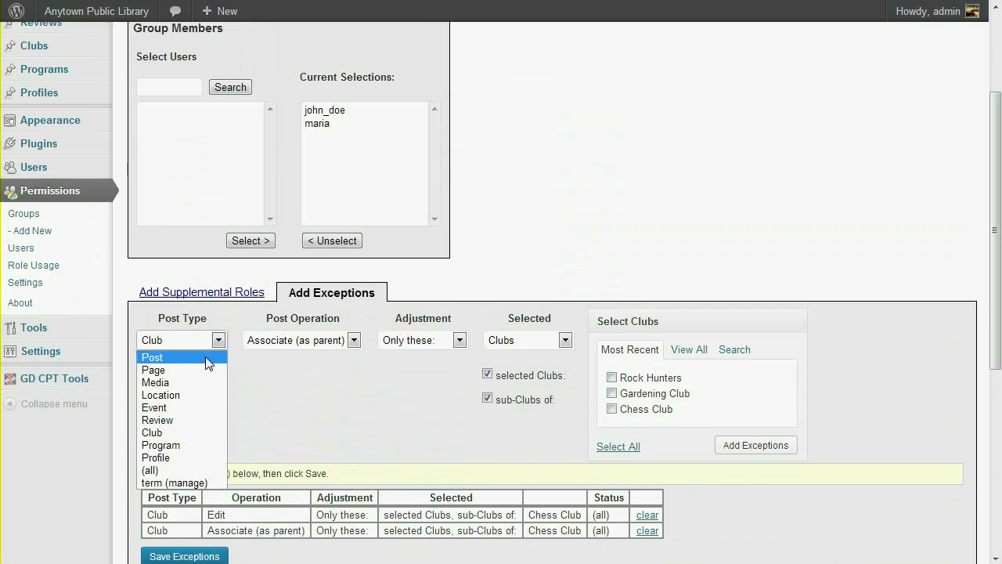
pyautogui.click(209, 408)
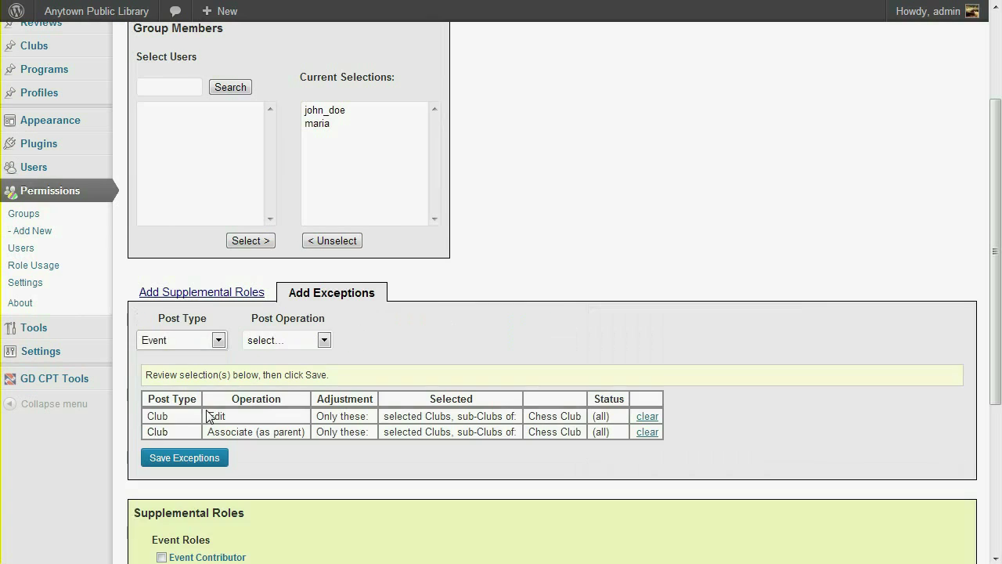
pyautogui.click(323, 341)
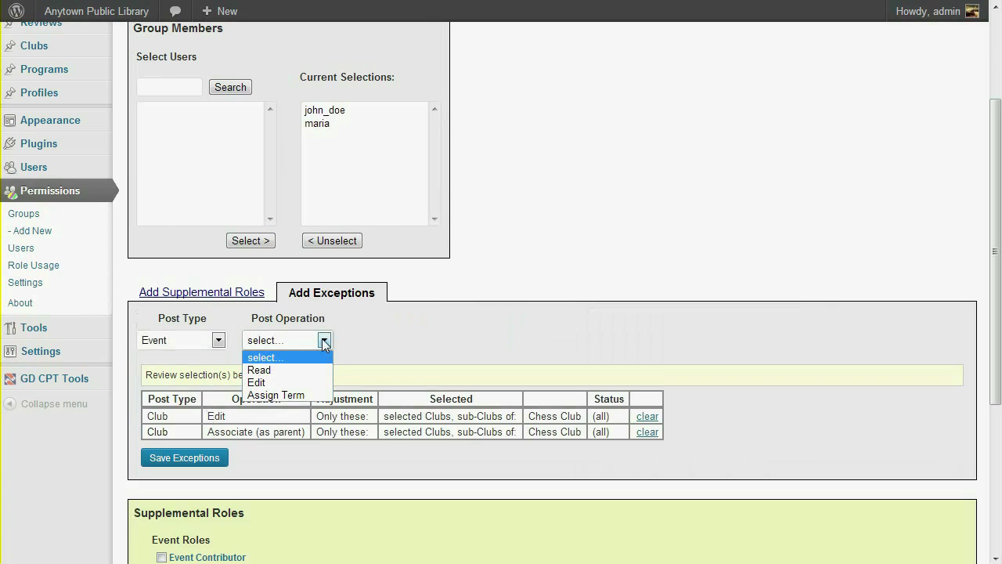
pyautogui.click(311, 394)
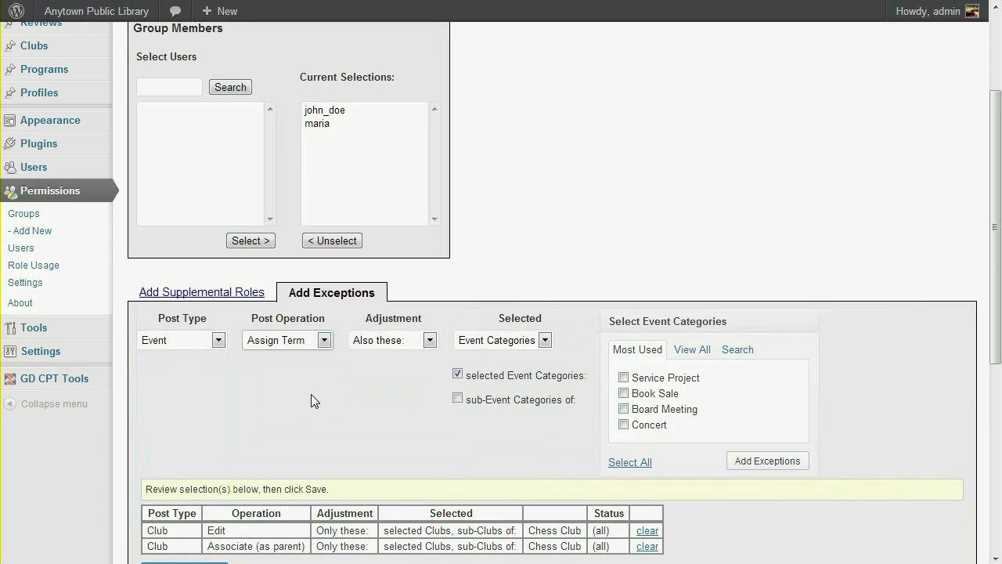
pyautogui.click(423, 339)
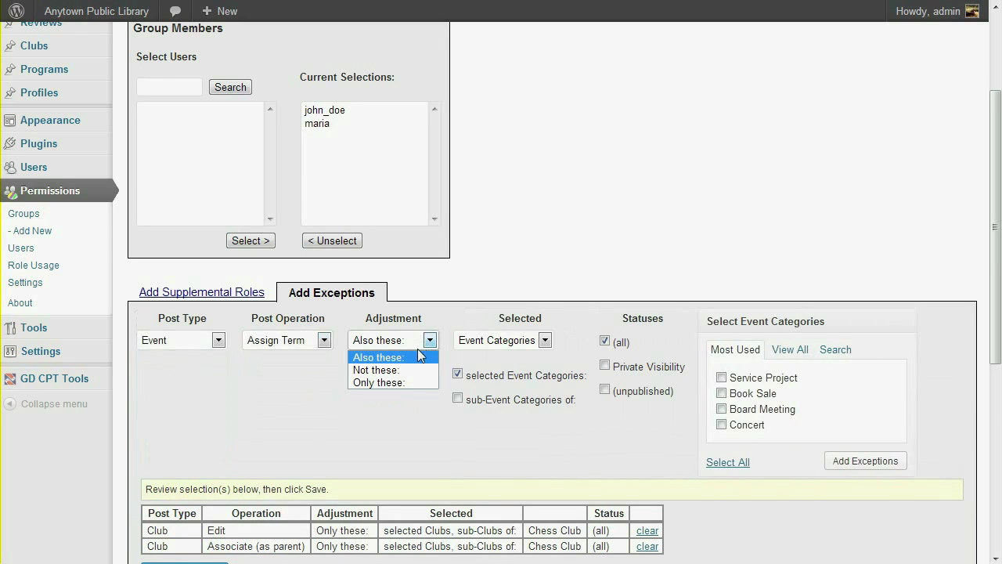
pyautogui.click(417, 382)
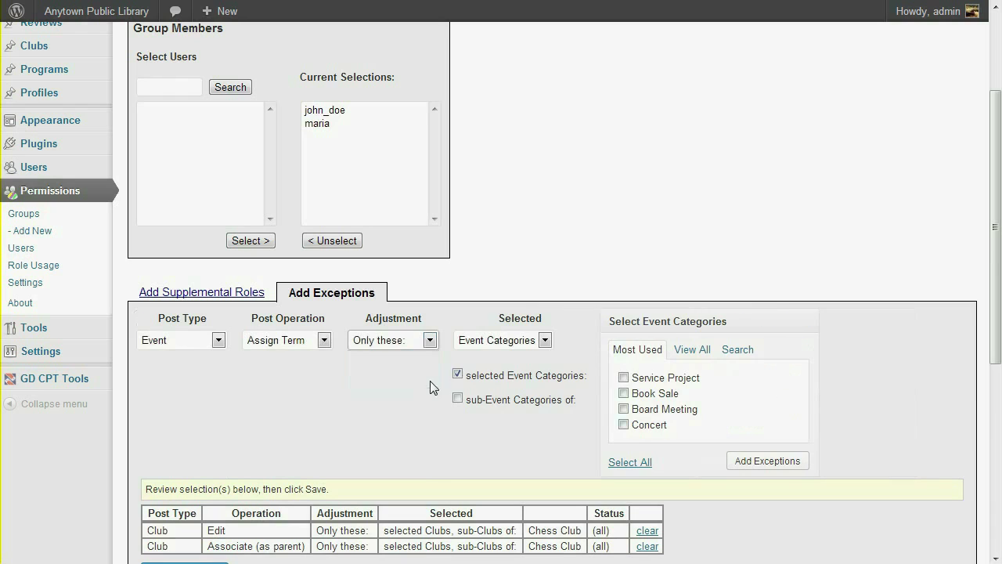
pyautogui.click(704, 351)
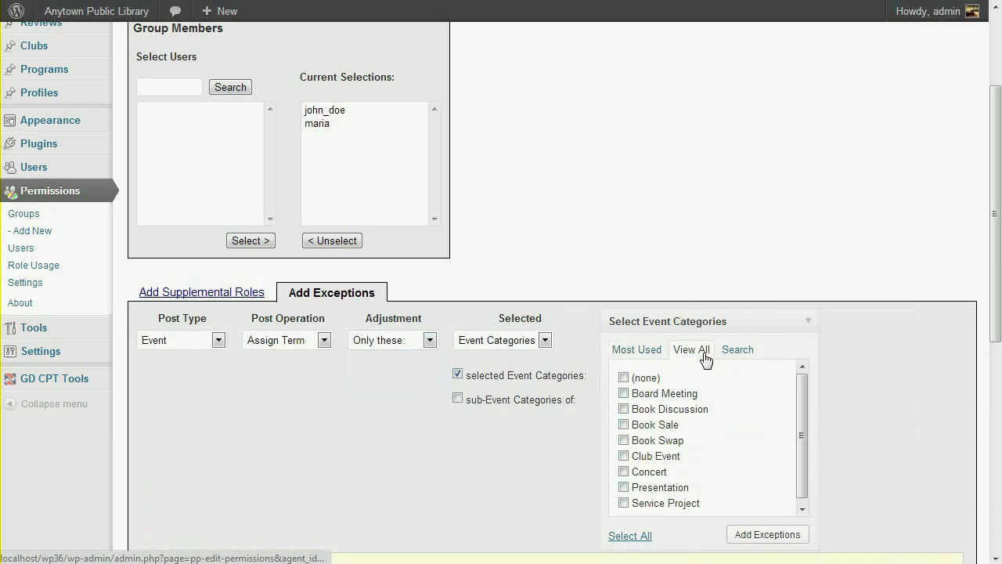
pyautogui.click(623, 457)
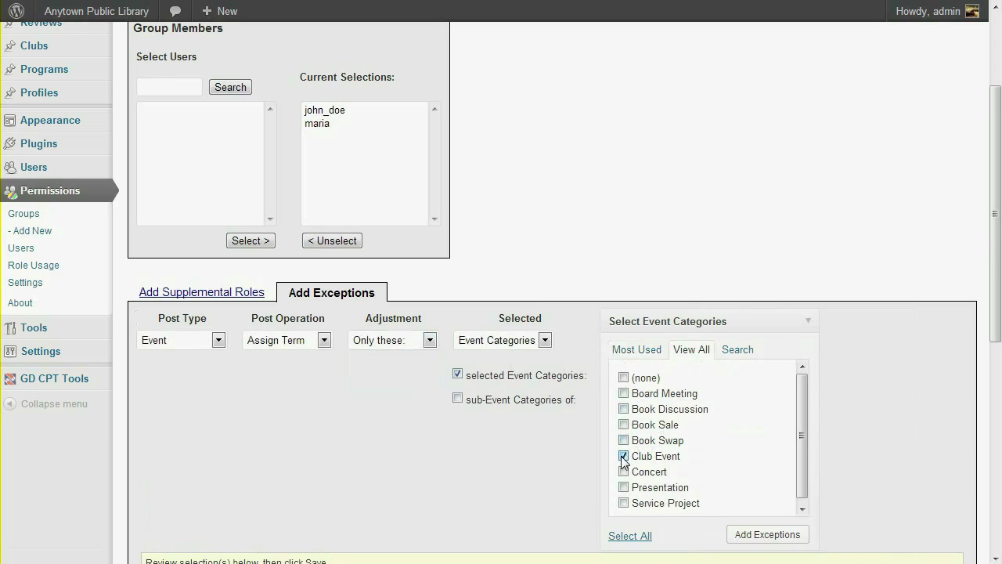
pyautogui.click(749, 536)
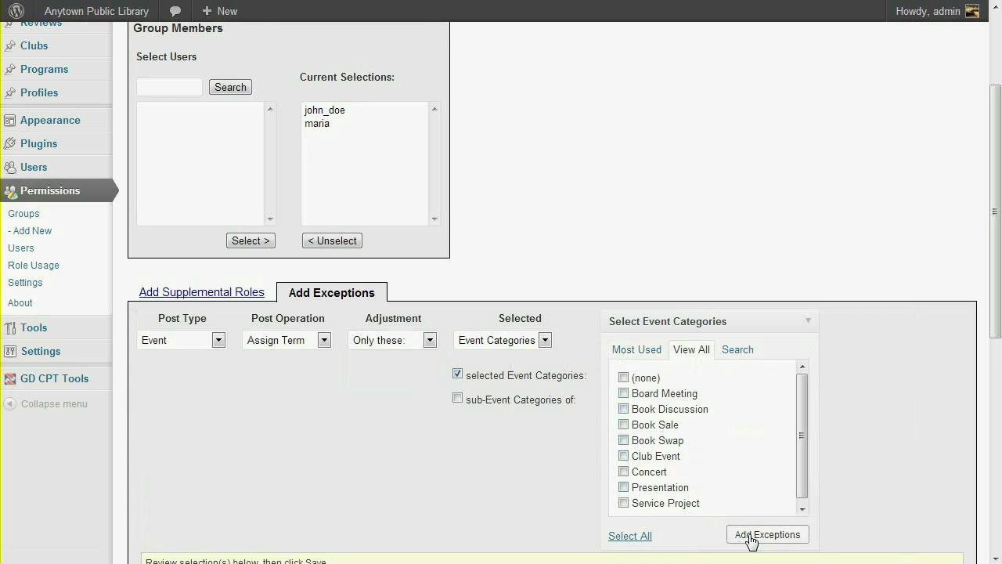
pyautogui.scroll(-2, 749, 540)
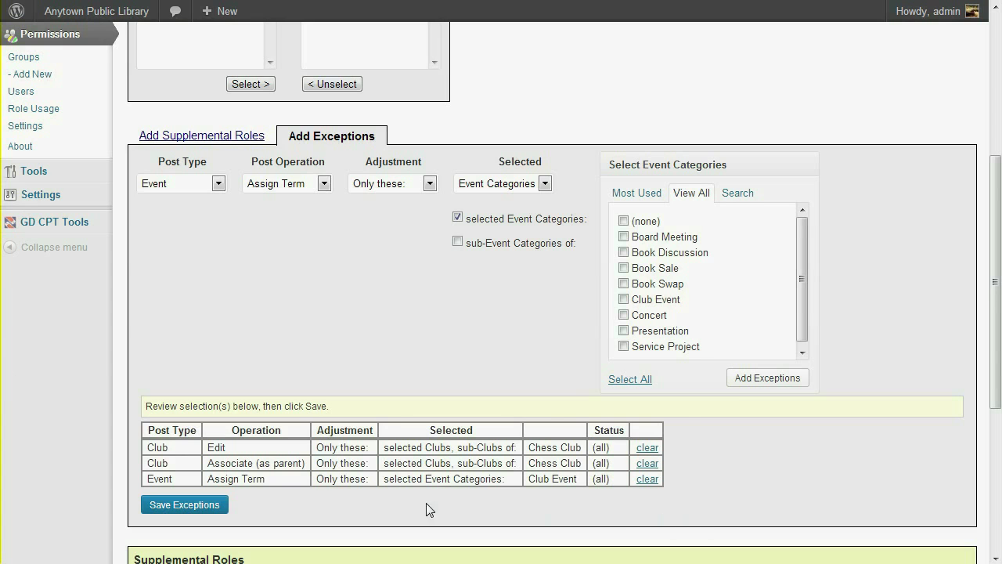
pyautogui.scroll(-3, 269, 443)
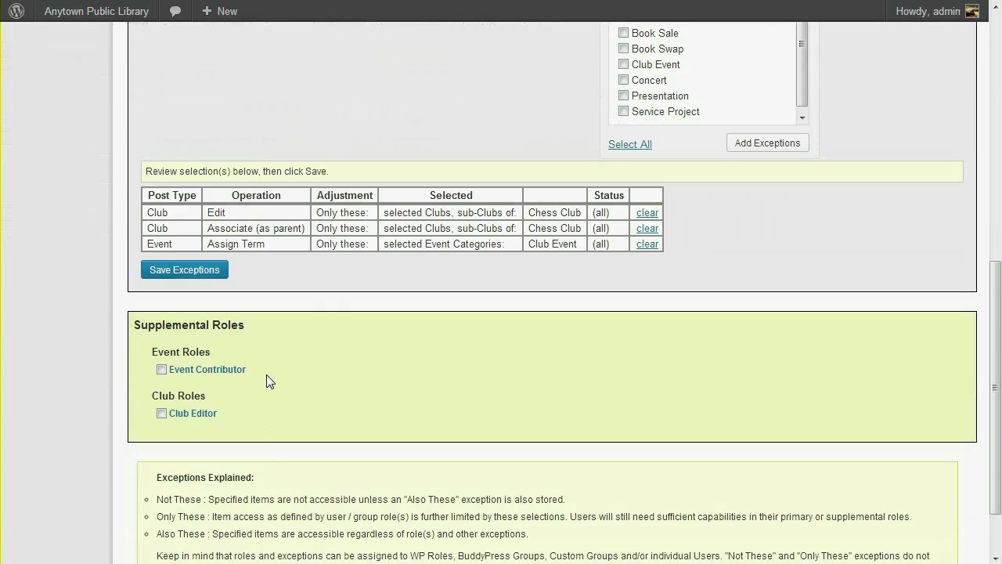
pyautogui.scroll(3, 300, 387)
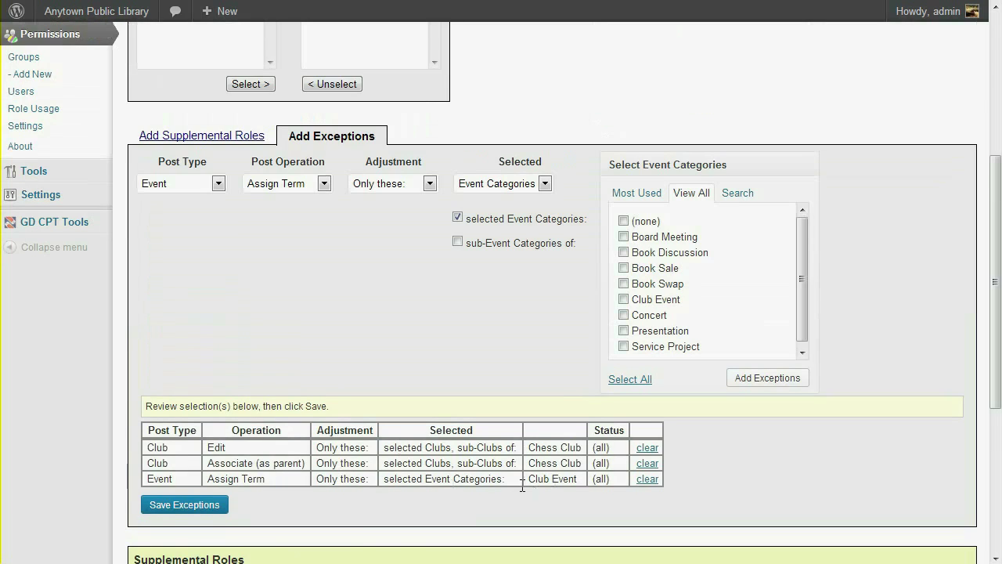
# - Save the three staged exceptions and scroll through the Exceptions section to check them
pyautogui.click(199, 514)
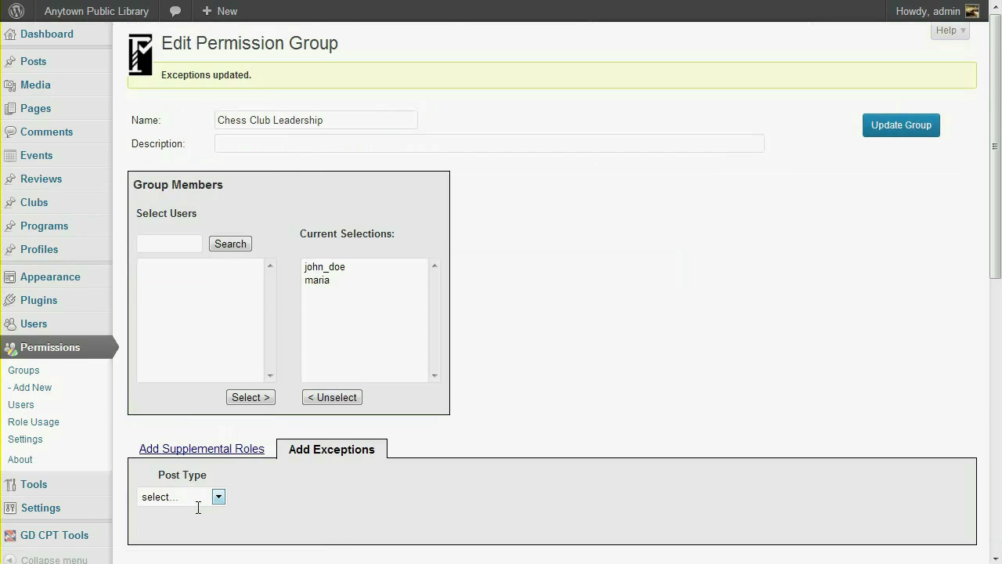
pyautogui.scroll(-5, 198, 507)
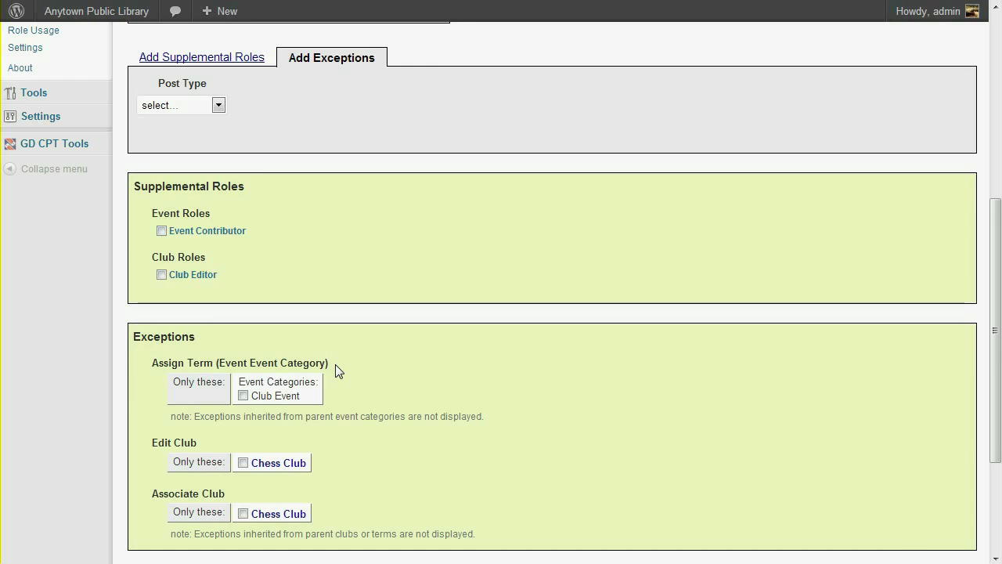
pyautogui.scroll(5, 336, 364)
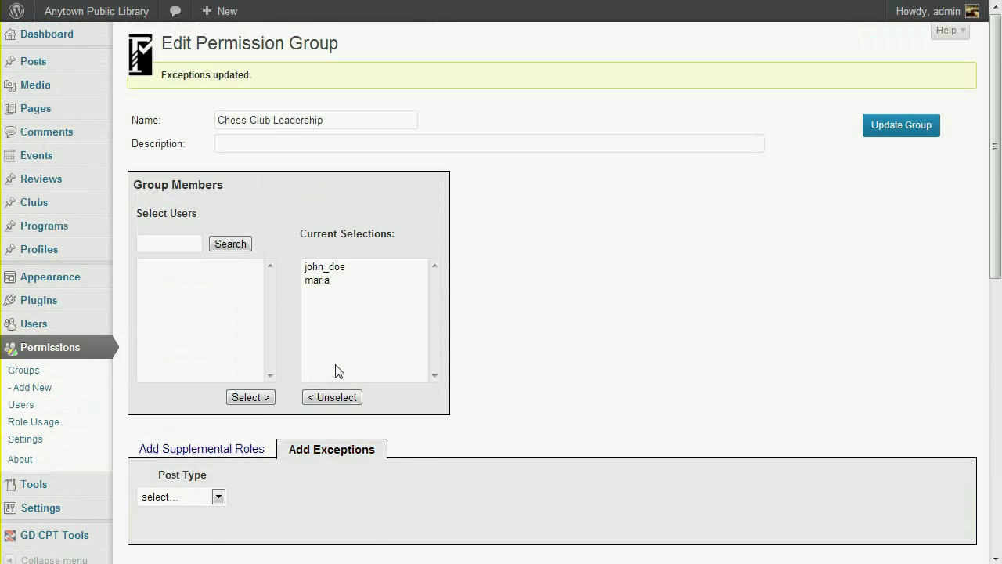
# - Log out of the admin account and sign in as the Chess Club Leadership member
pyautogui.moveTo(950, 17)
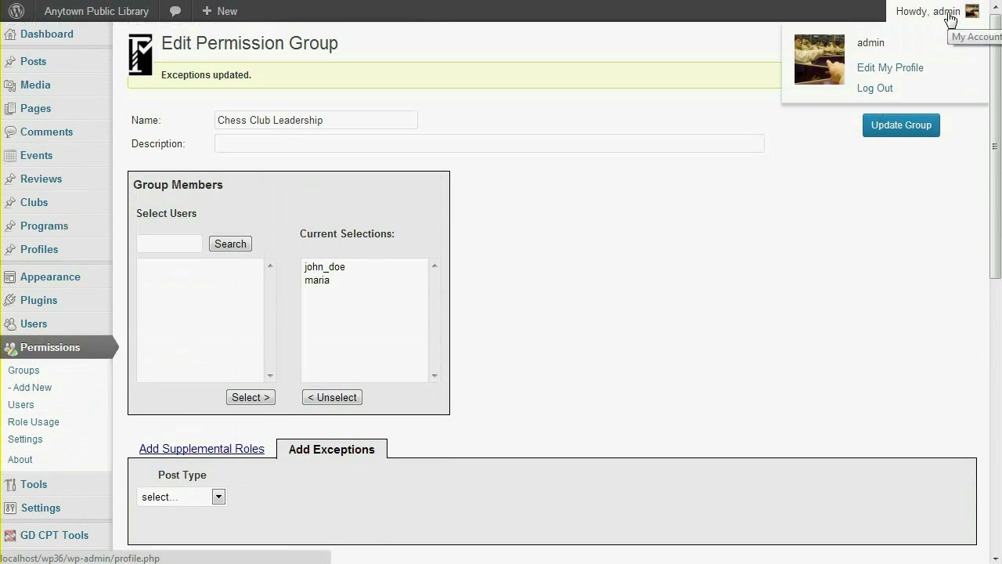
pyautogui.click(886, 94)
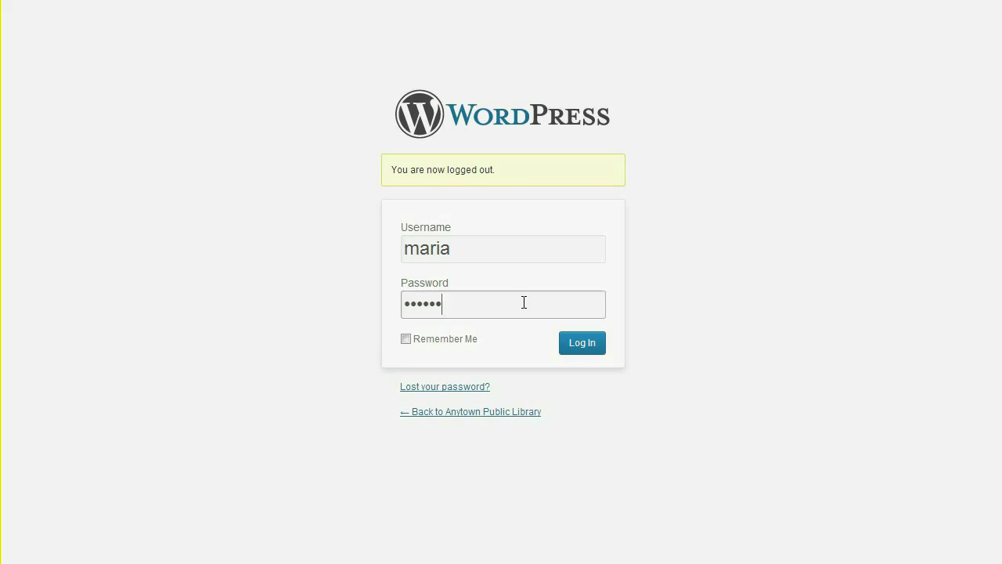
pyautogui.click(581, 342)
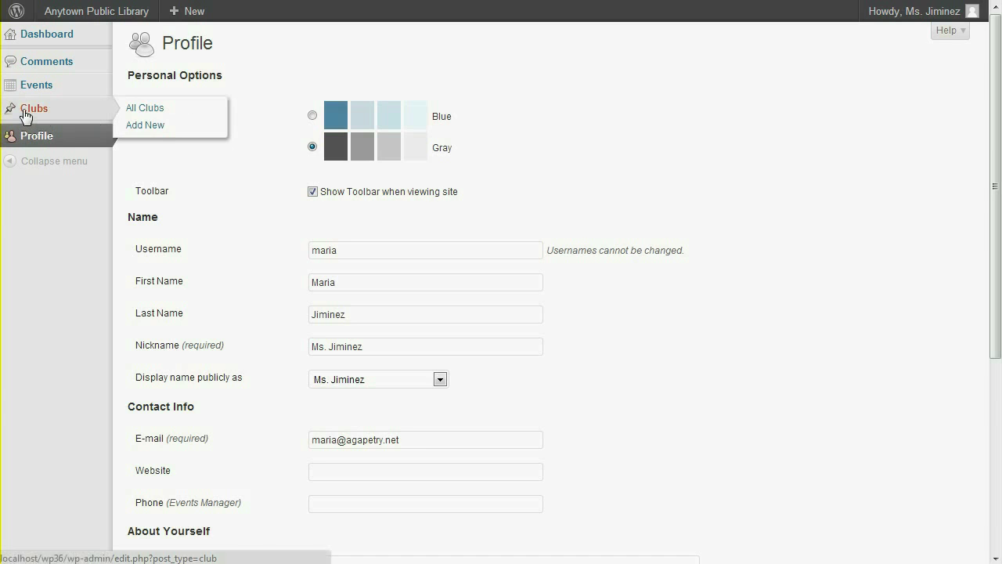
# - Open Chess Club from the clubs list, edit its content and save the draft
pyautogui.click(25, 116)
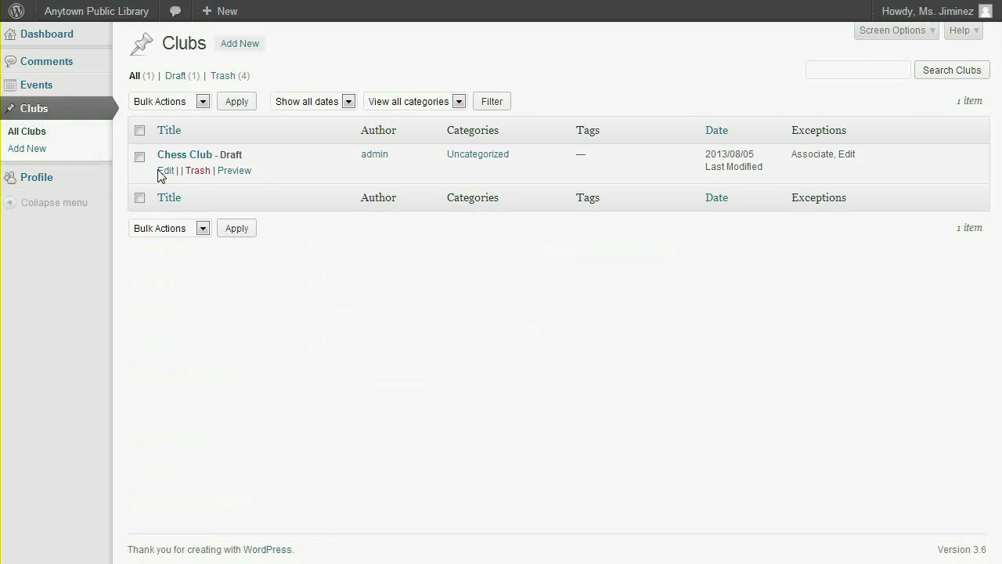
pyautogui.click(164, 171)
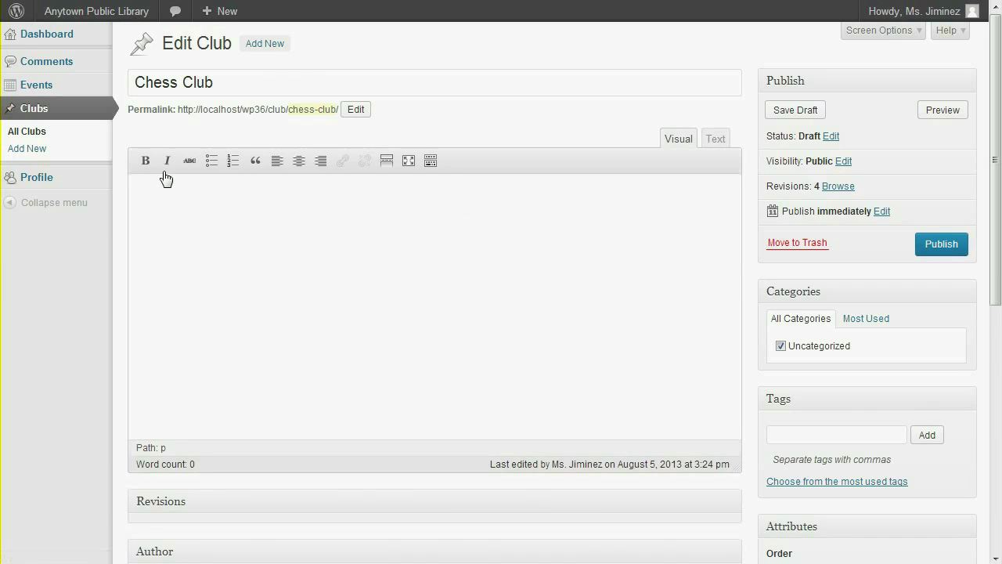
pyautogui.click(264, 208)
pyautogui.click(800, 109)
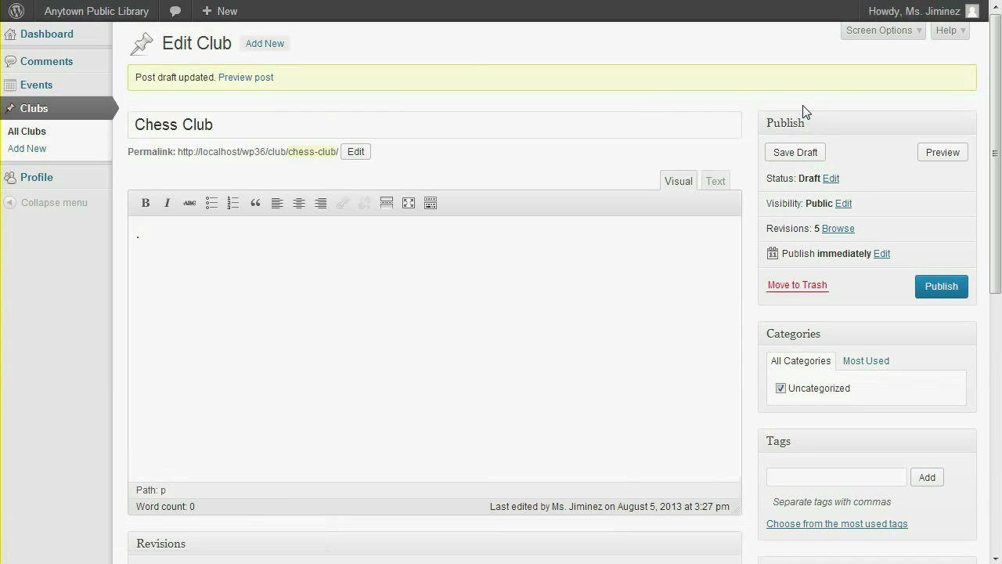
# - Create a club titled 'About Chess Tournaments' under parent Chess Club and save it as draft
pyautogui.click(249, 47)
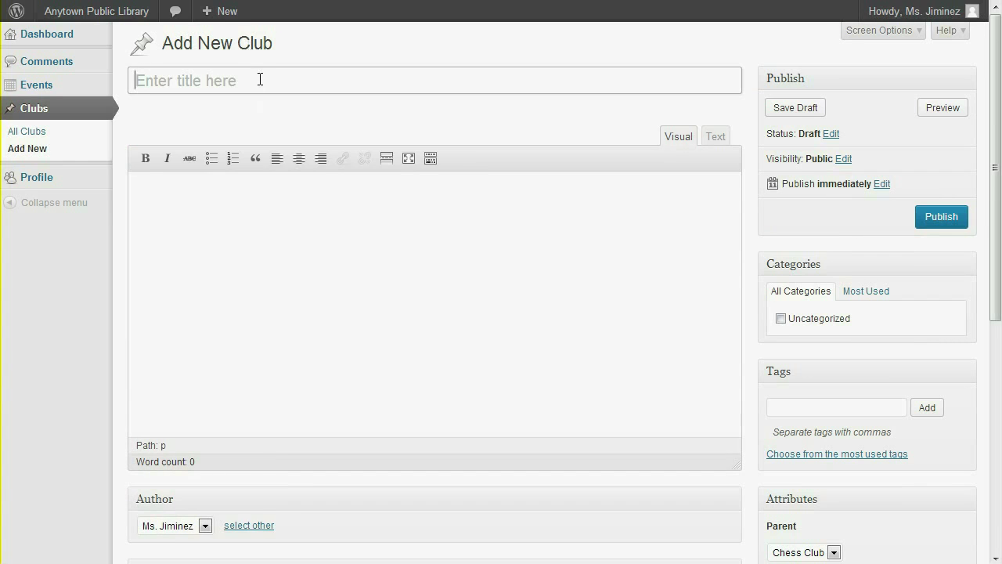
pyautogui.write('About Chess Tournaments')
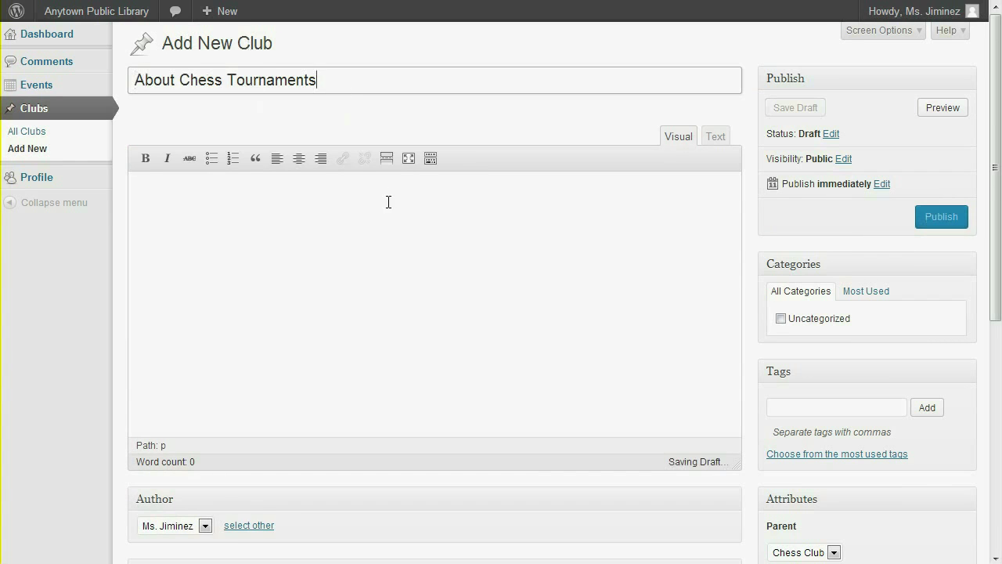
pyautogui.scroll(-3, 510, 281)
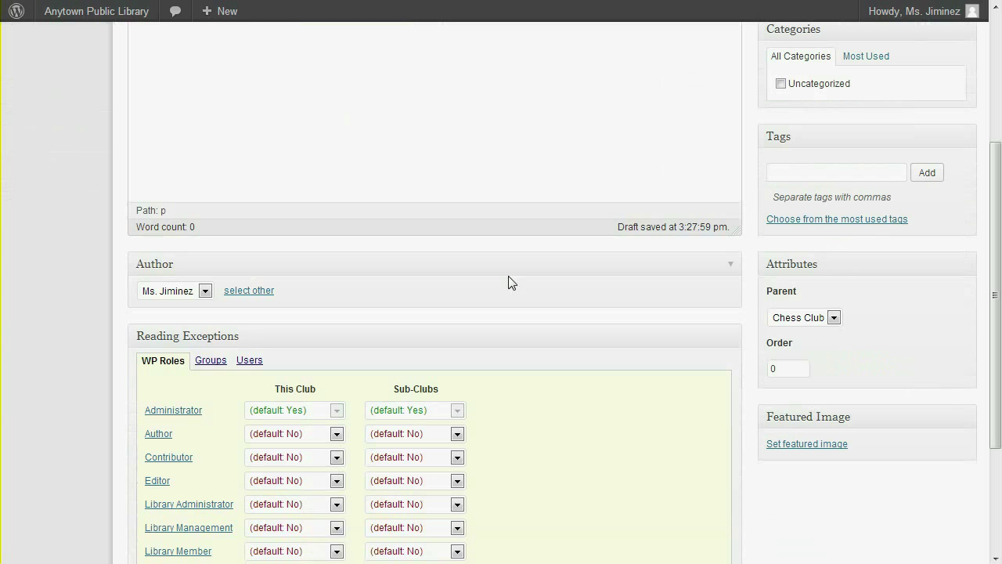
pyautogui.click(834, 318)
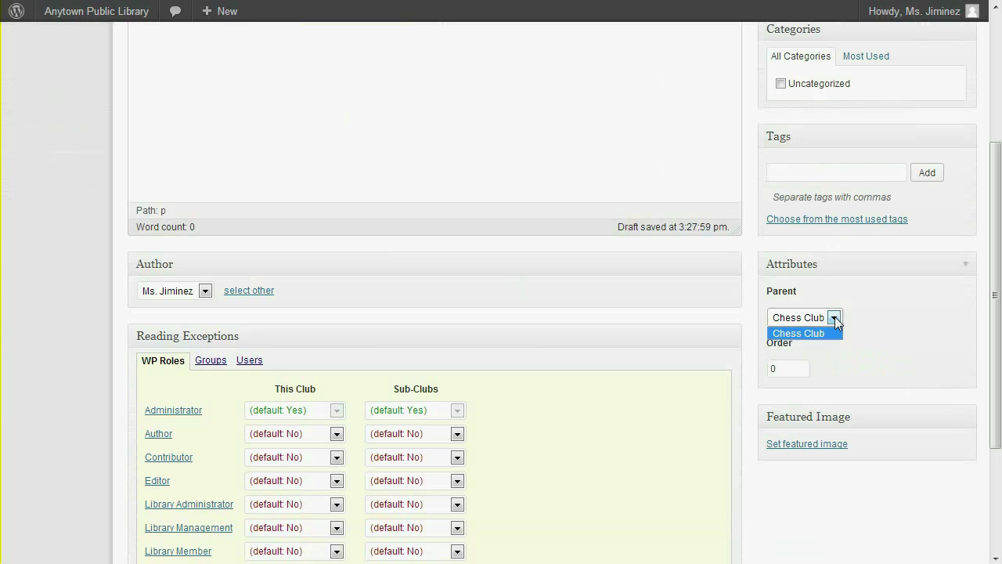
pyautogui.click(835, 317)
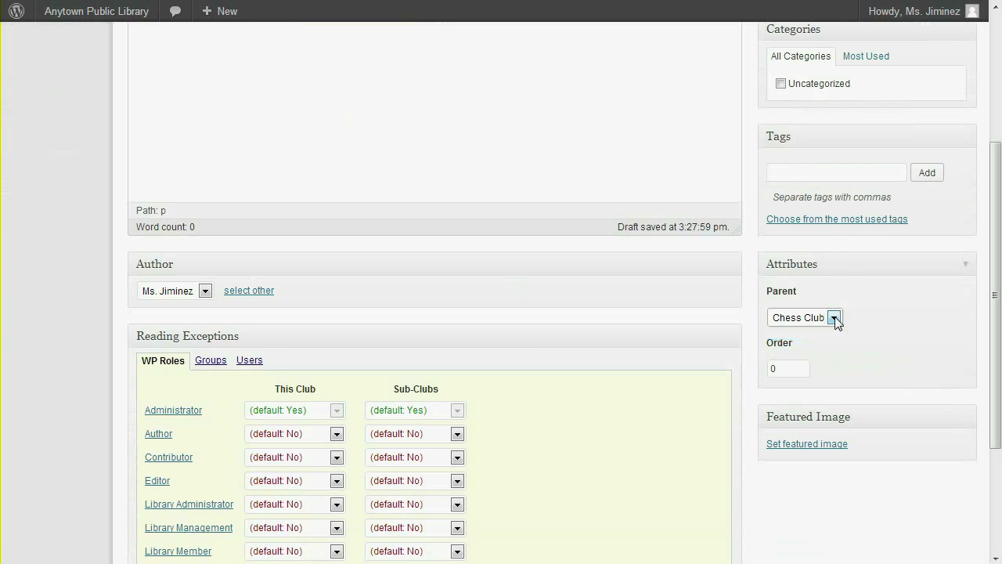
pyautogui.scroll(3, 756, 509)
pyautogui.click(793, 107)
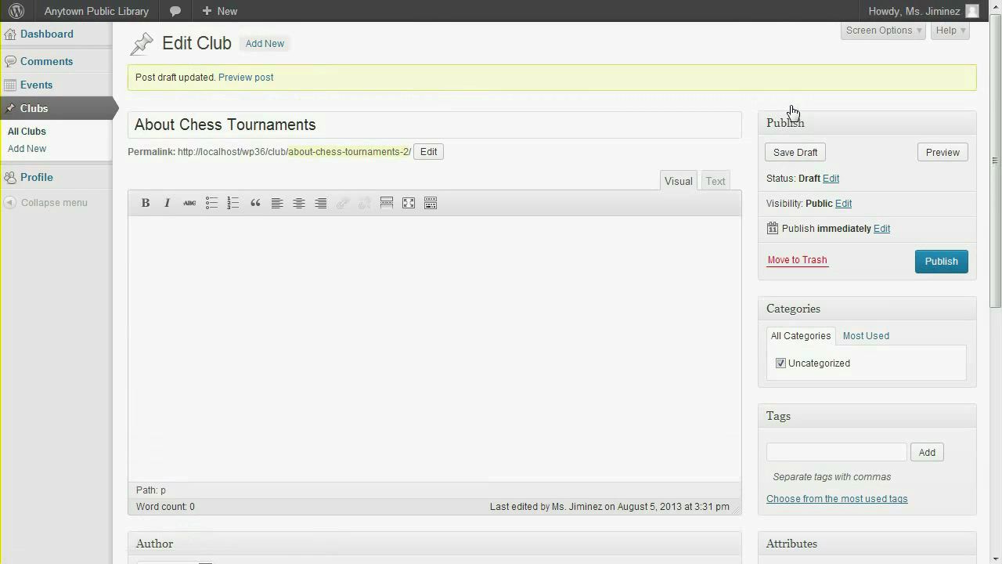
# - Start a new event titled 'Chess Tournament' with location Downtown Conference Room
pyautogui.click(41, 87)
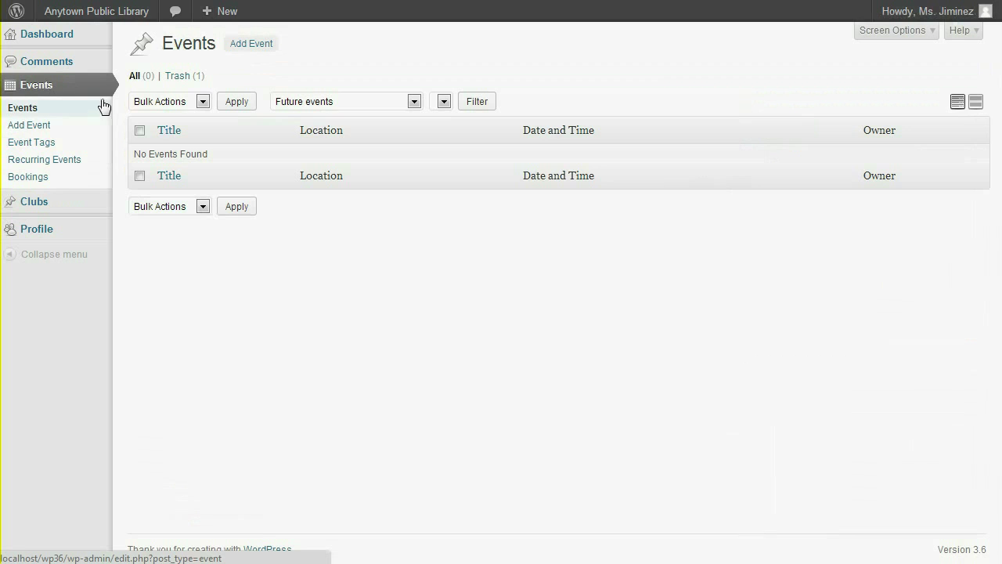
pyautogui.click(56, 131)
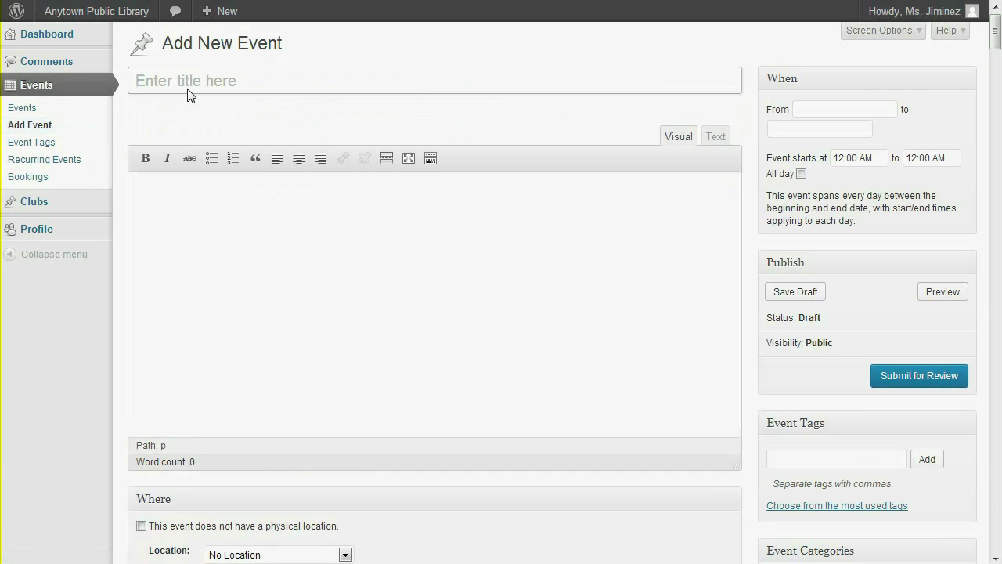
pyautogui.click(201, 81)
pyautogui.write('Chess Tournament')
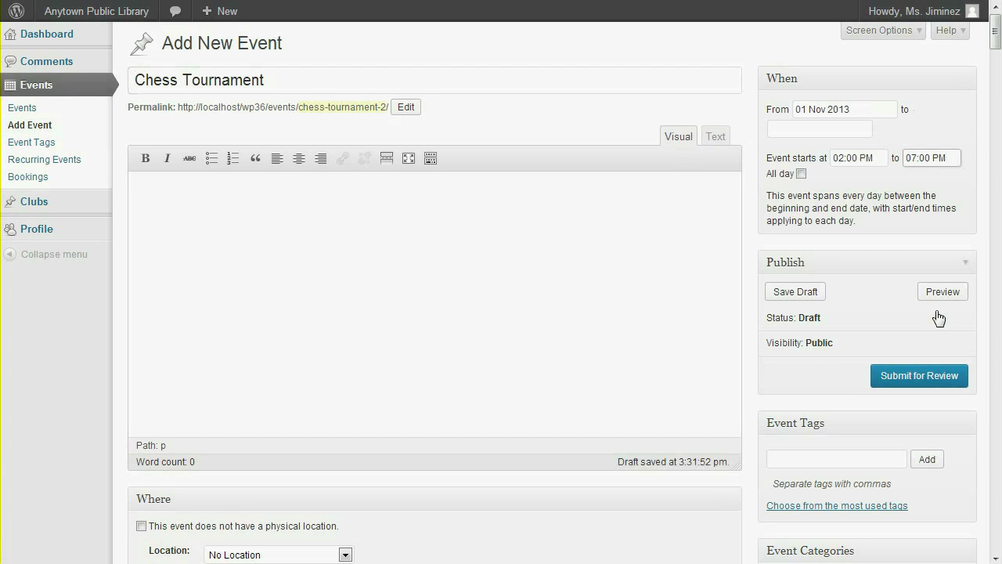
pyautogui.scroll(-4, 535, 294)
pyautogui.click(260, 243)
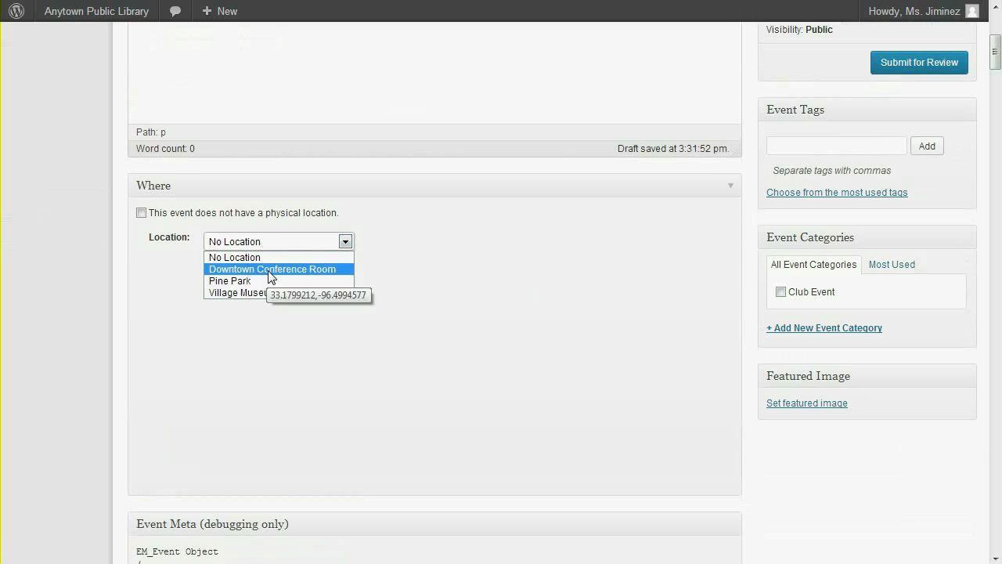
pyautogui.click(268, 271)
pyautogui.scroll(1, 695, 406)
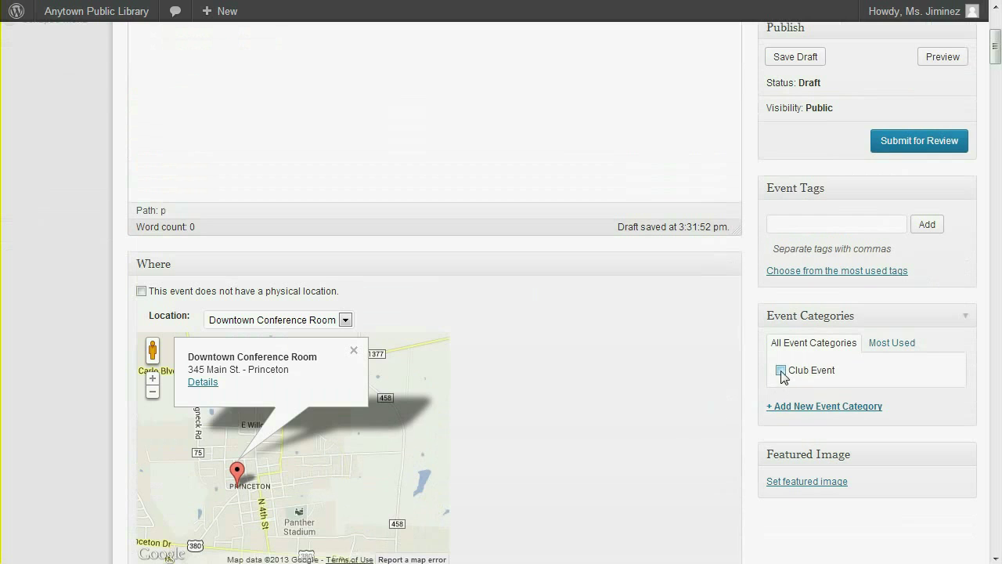
pyautogui.scroll(1, 782, 377)
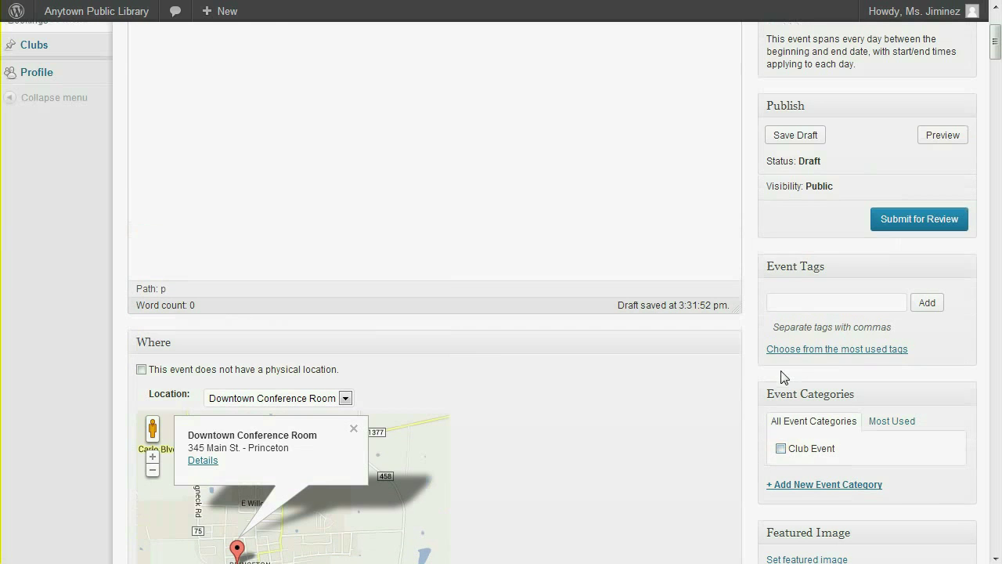
pyautogui.click(781, 448)
pyautogui.scroll(2, 750, 429)
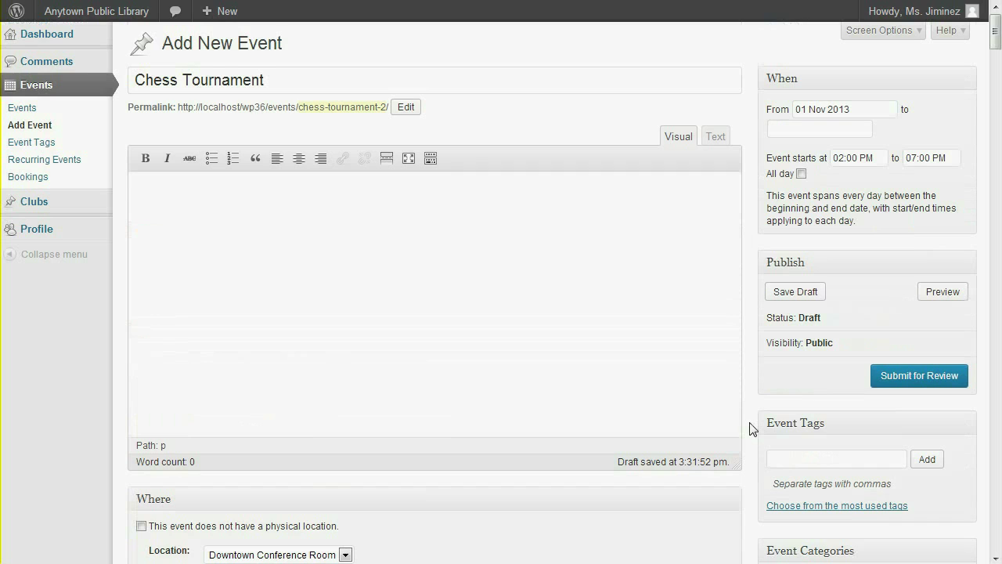